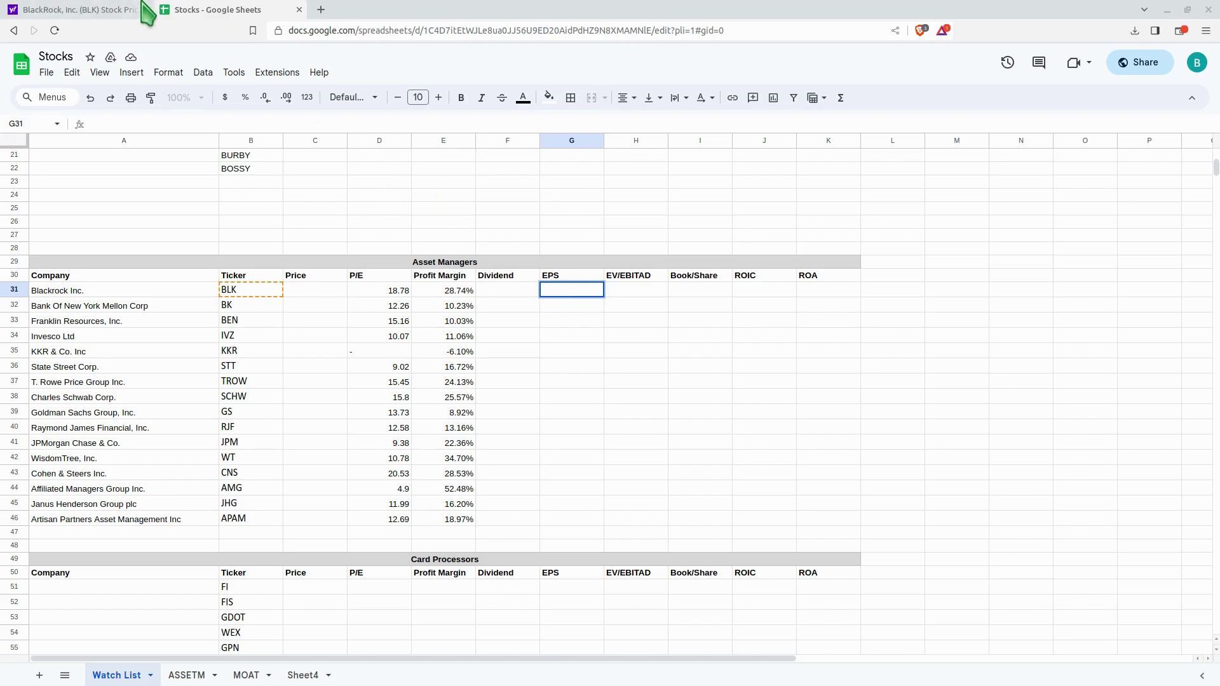
After checking BlackRock's Yahoo Finance quote, begin an =IMPORTXML( formula in cell G31
{"action": "left_click", "coordinate": [109, 13]}
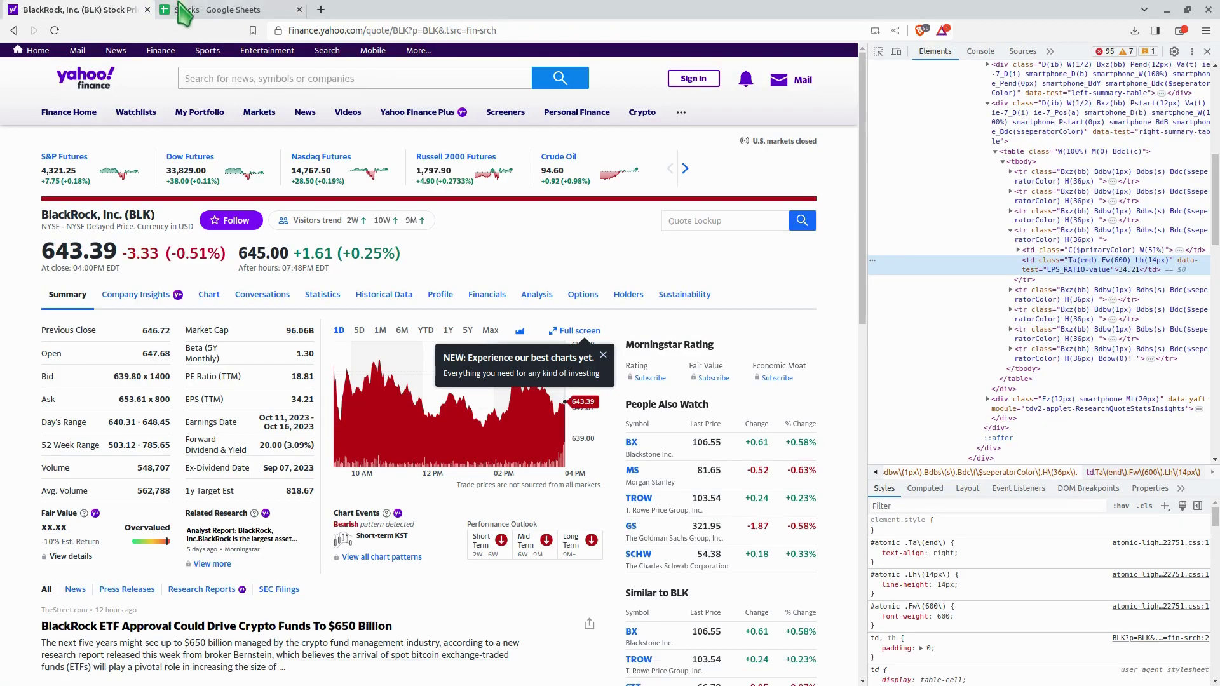
{"action": "left_click", "coordinate": [241, 10]}
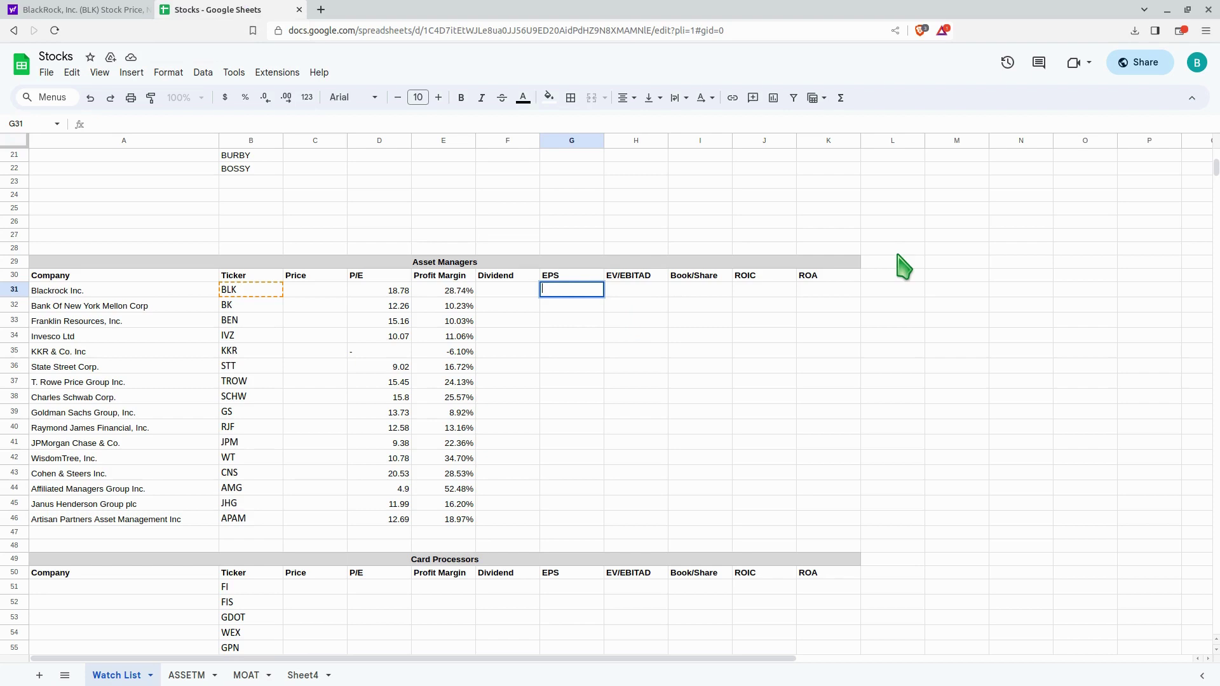
{"action": "type", "text": "="}
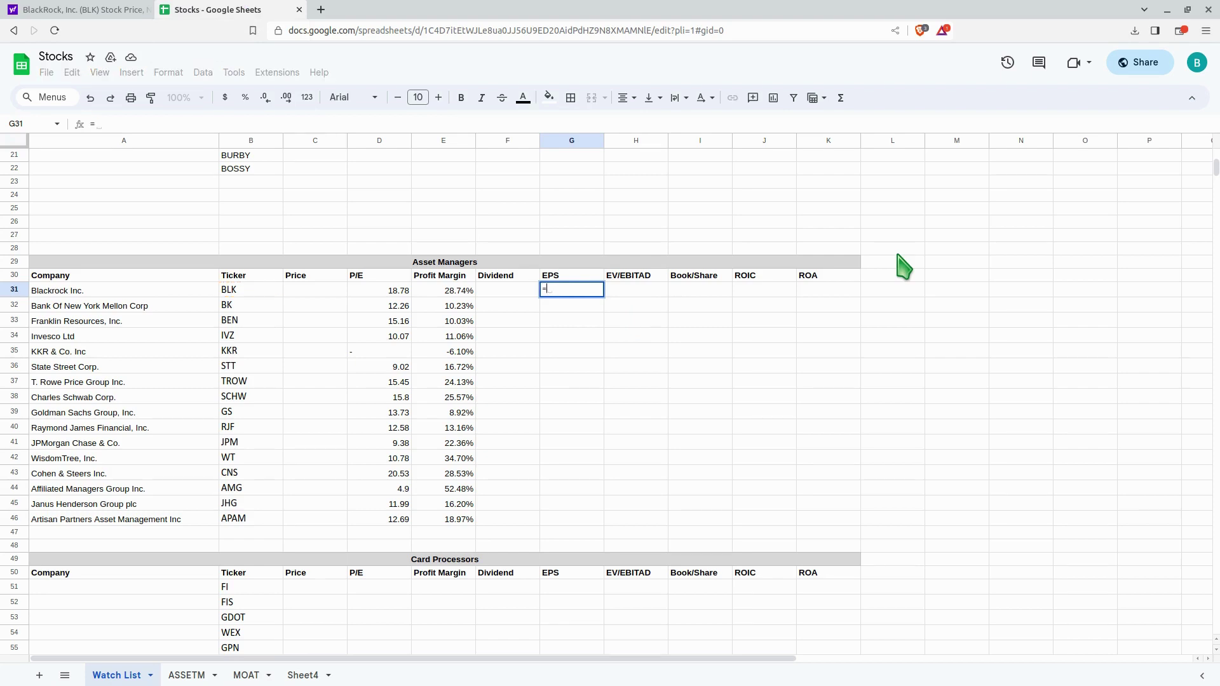
{"action": "type", "text": "IMPO"}
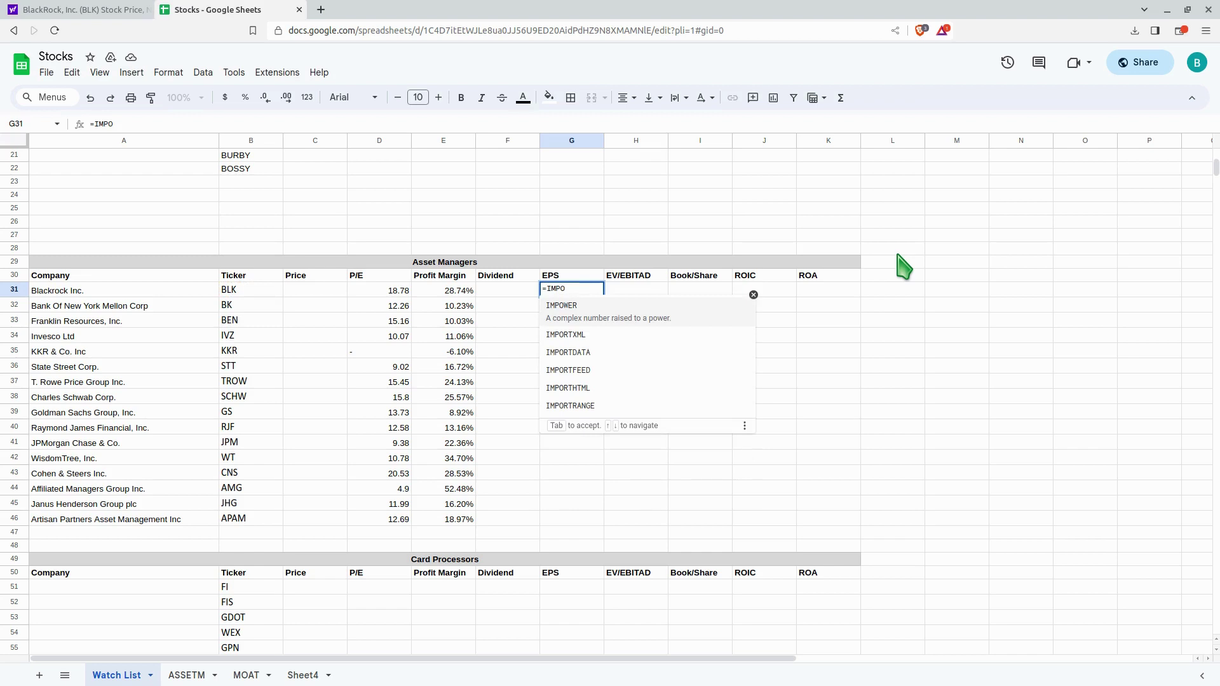
{"action": "key", "text": "Down"}
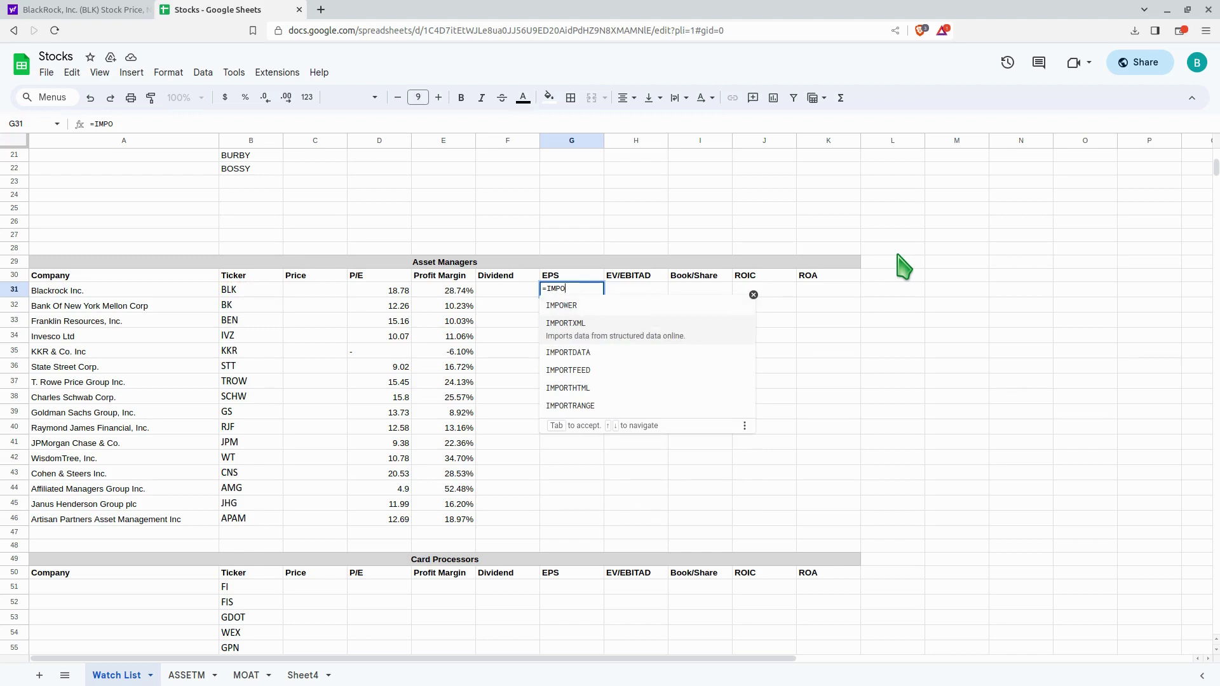
{"action": "key", "text": "Tab"}
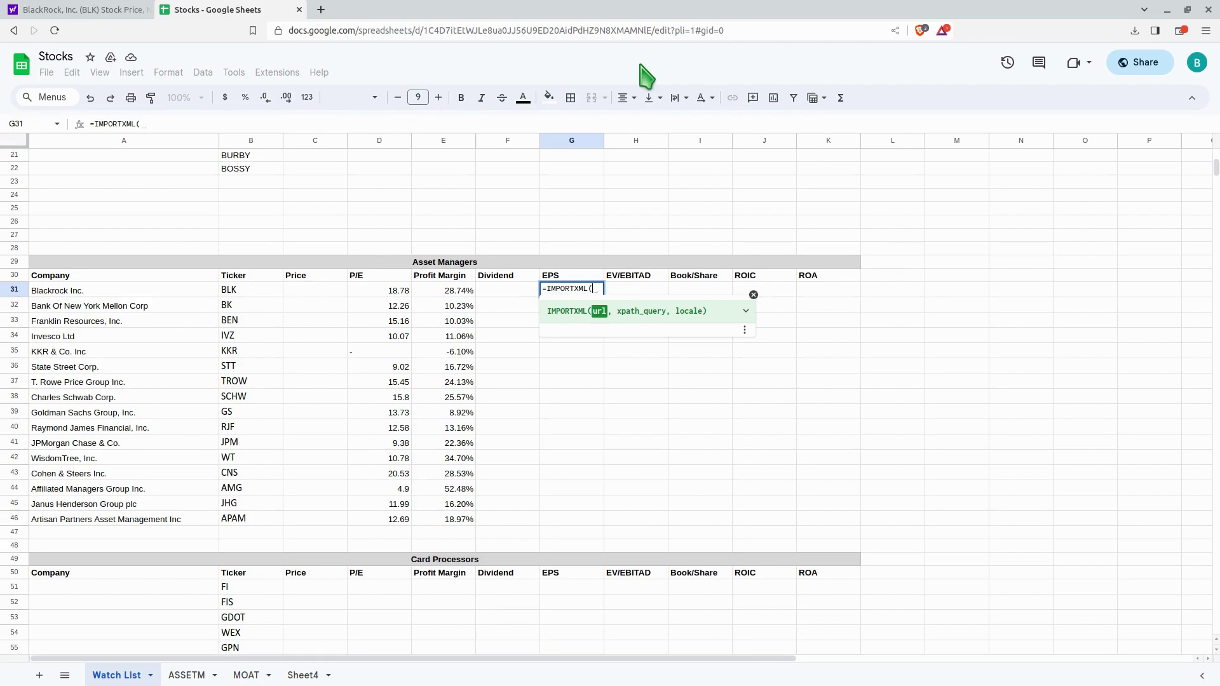
{"action": "left_click", "coordinate": [115, 10]}
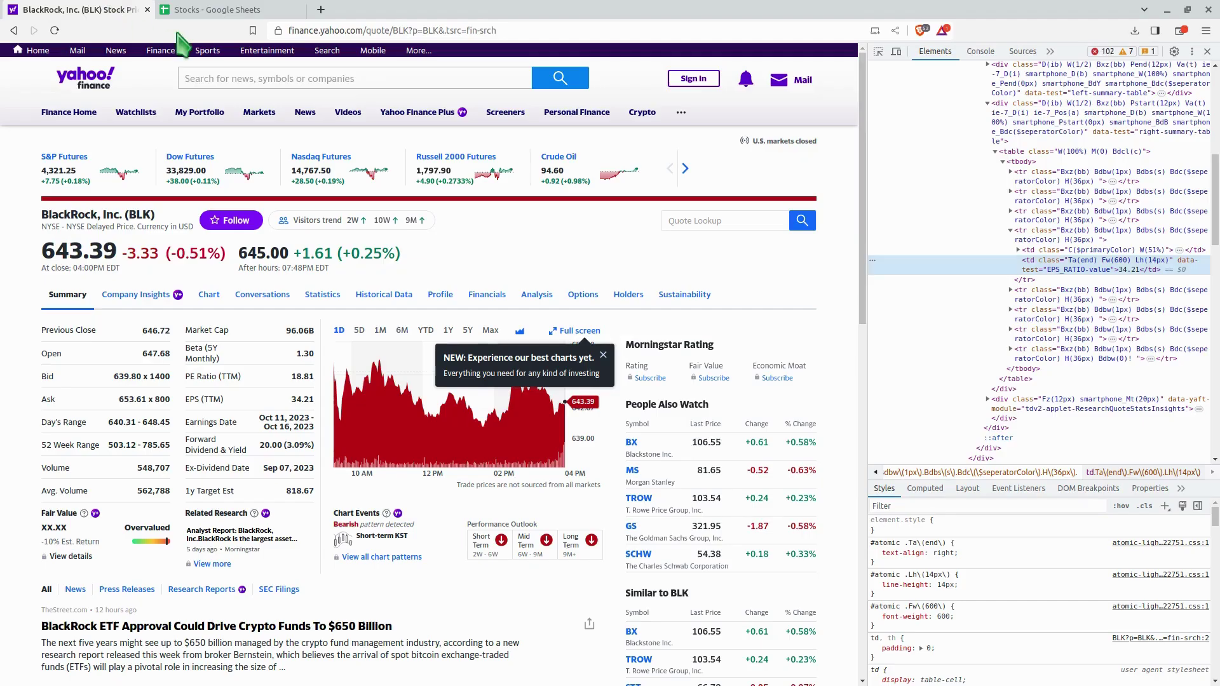
{"action": "left_click", "coordinate": [302, 30]}
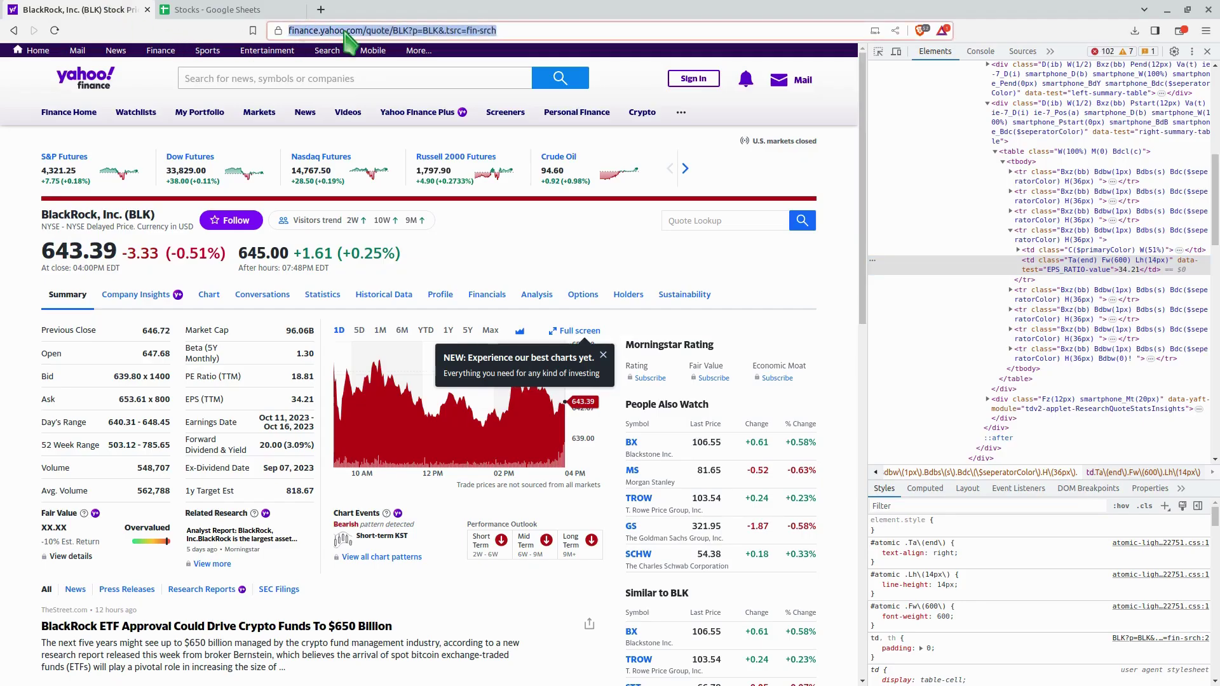
{"action": "key", "text": "ctrl+c"}
{"action": "left_click", "coordinate": [254, 10]}
{"action": "key", "text": "ctrl+v"}
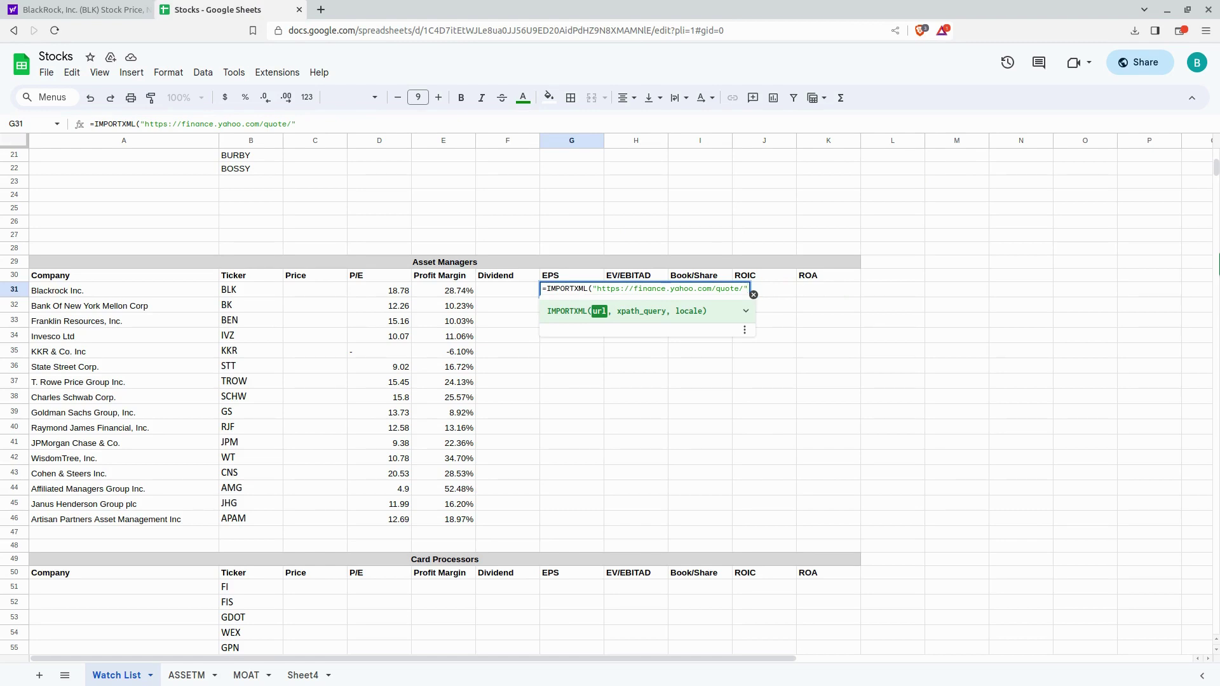
Append &b31 and a comma after the quote URL in G31, then revisit Yahoo Finance
{"action": "type", "text": "&"}
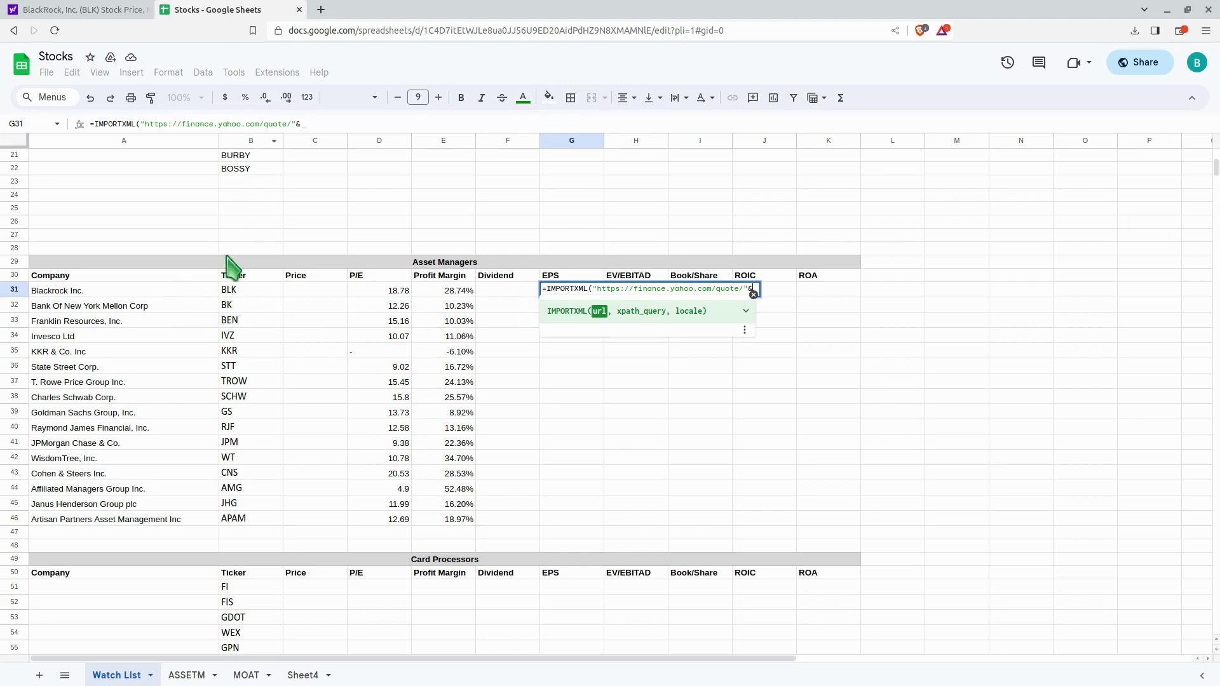
{"action": "type", "text": "b31"}
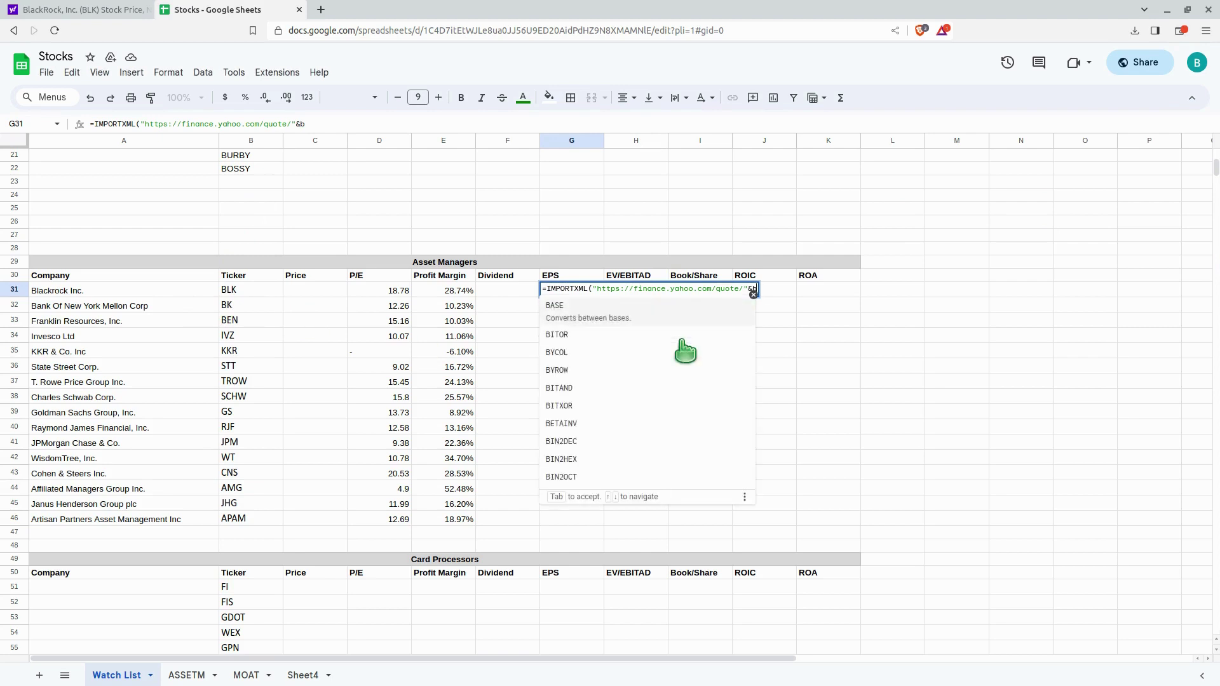
{"action": "left_click", "coordinate": [395, 122]}
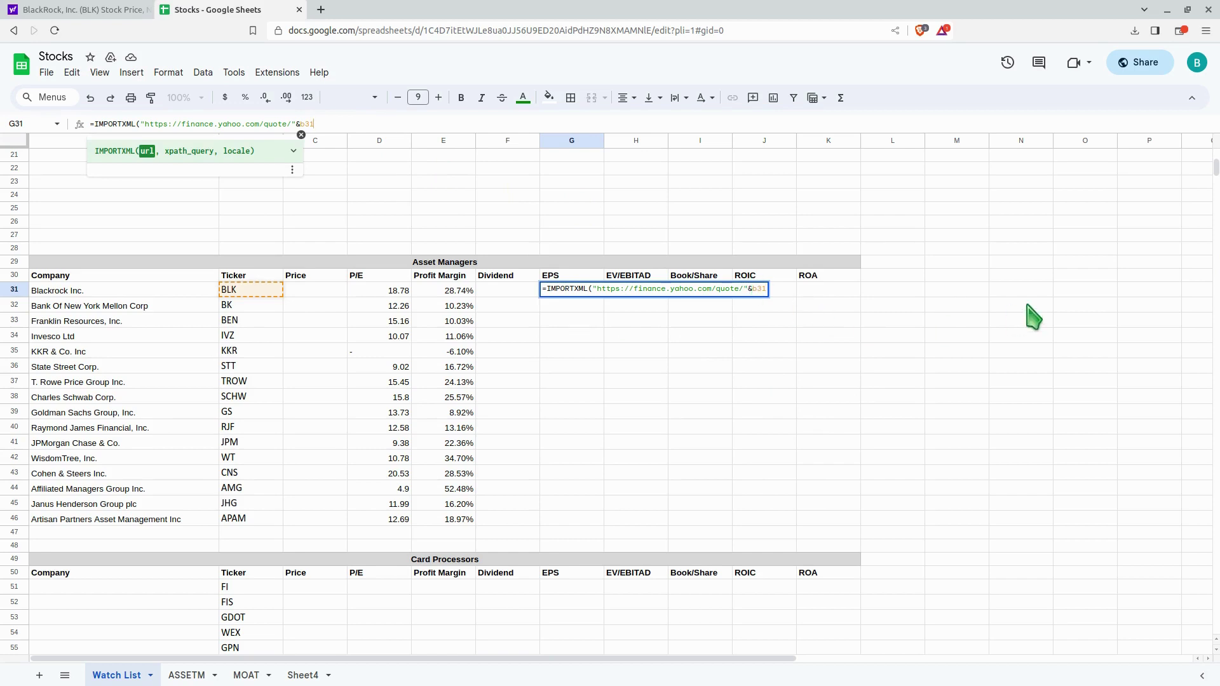
{"action": "type", "text": ","}
{"action": "left_click", "coordinate": [79, 11]}
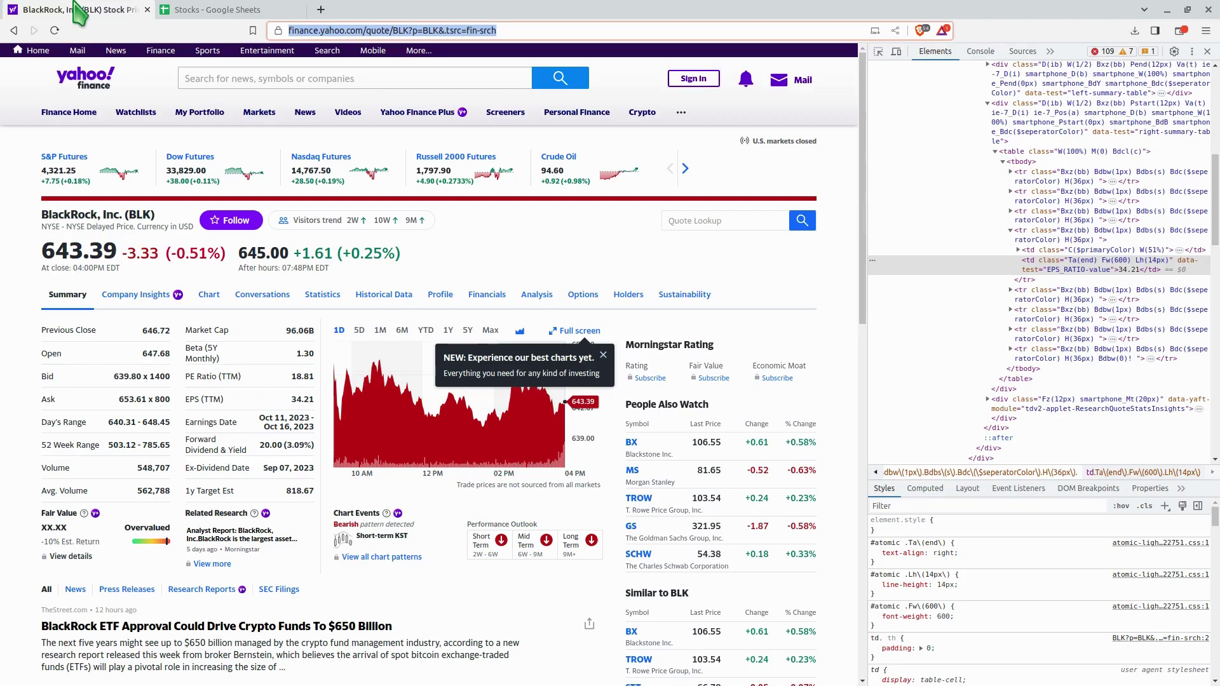
Probe the page actions and source around BlackRock's EPS figure, then return to the quote
{"action": "right_click", "coordinate": [1065, 272]}
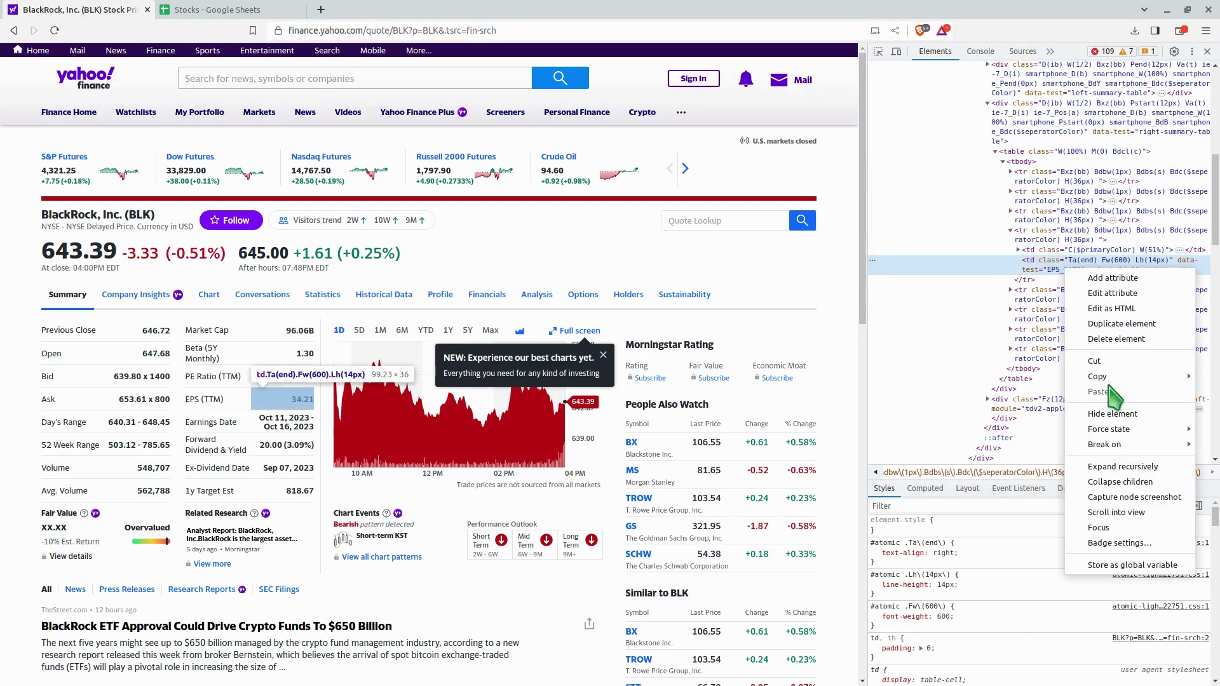
{"action": "key", "text": "Escape"}
{"action": "key", "text": "F12"}
{"action": "key", "text": "ctrl+l"}
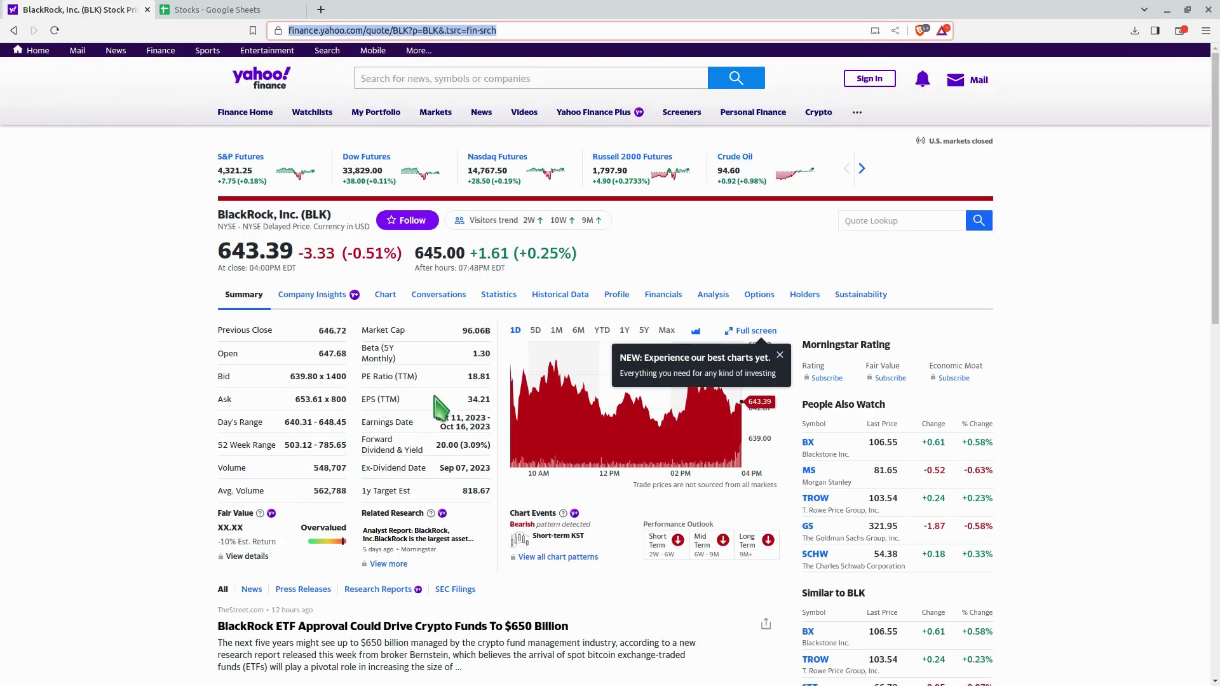
{"action": "right_click", "coordinate": [483, 395]}
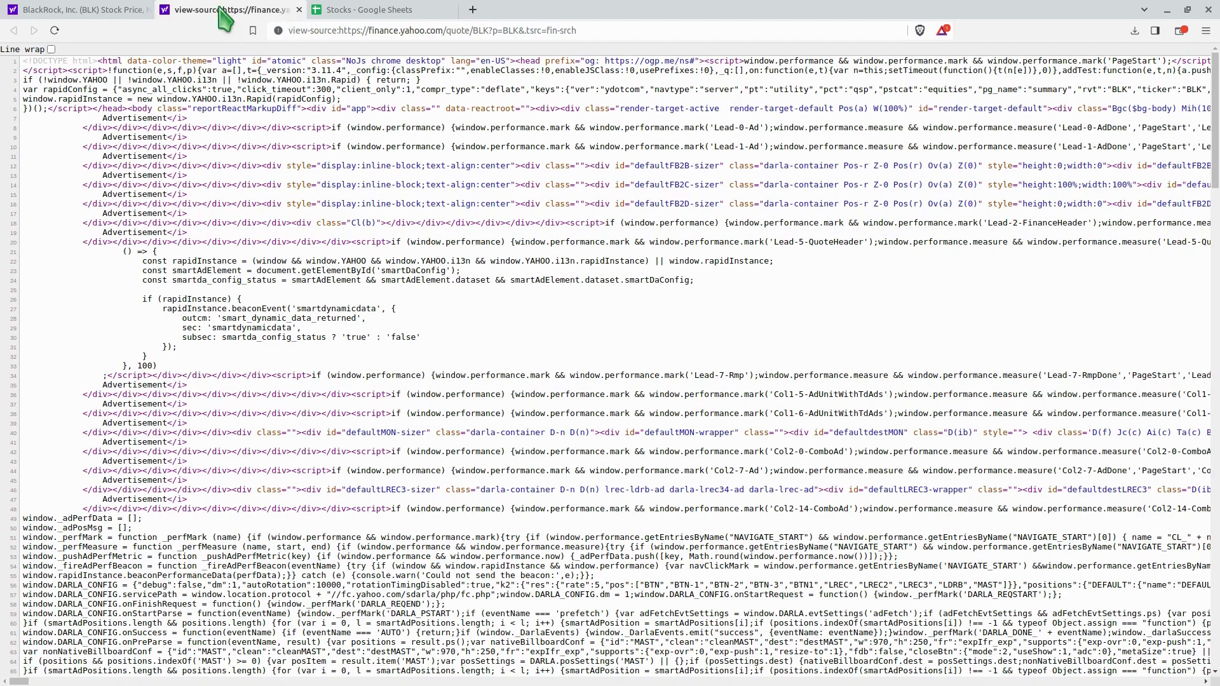
{"action": "left_click", "coordinate": [296, 9]}
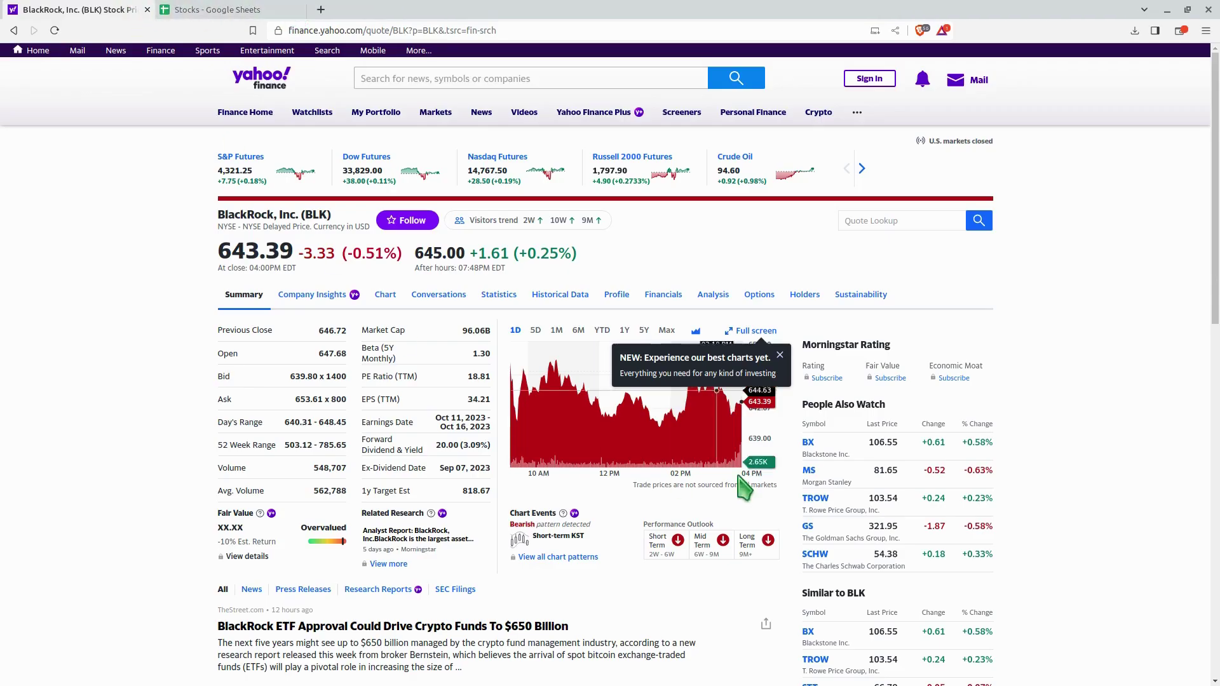
Inspect the EPS (TTM) value 34.21 and copy its full XPath
{"action": "right_click", "coordinate": [479, 401]}
{"action": "left_click", "coordinate": [591, 578]}
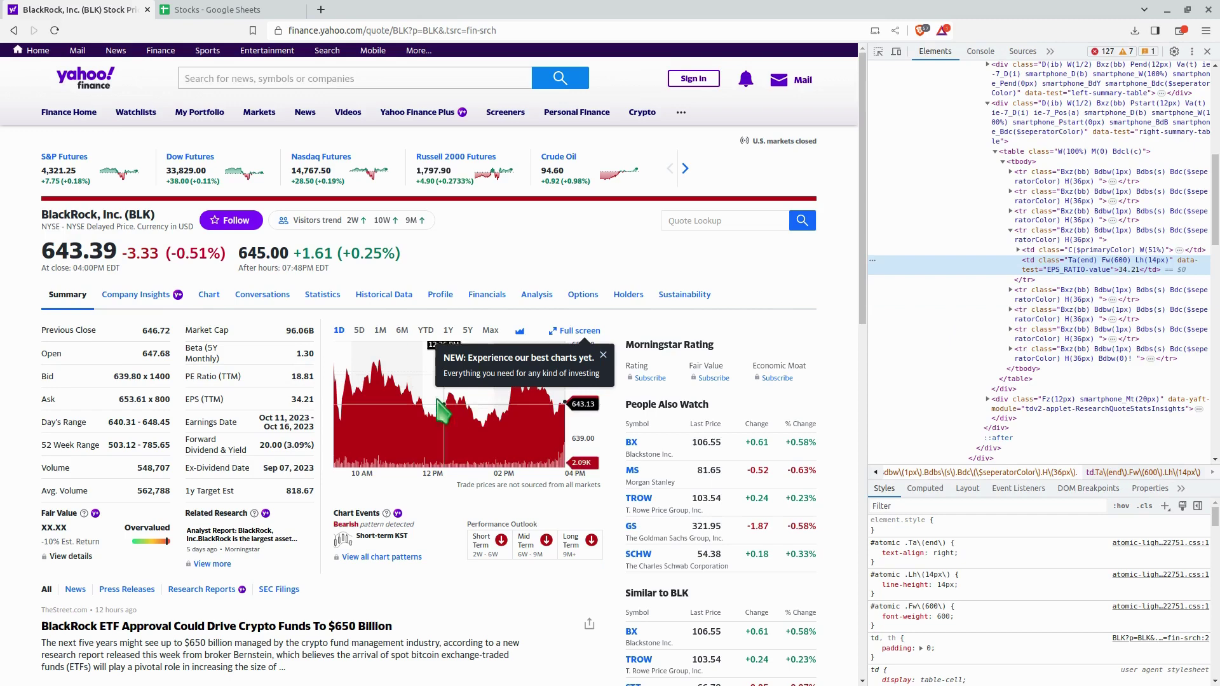
{"action": "right_click", "coordinate": [1116, 264]}
{"action": "mouse_move", "coordinate": [1125, 368]}
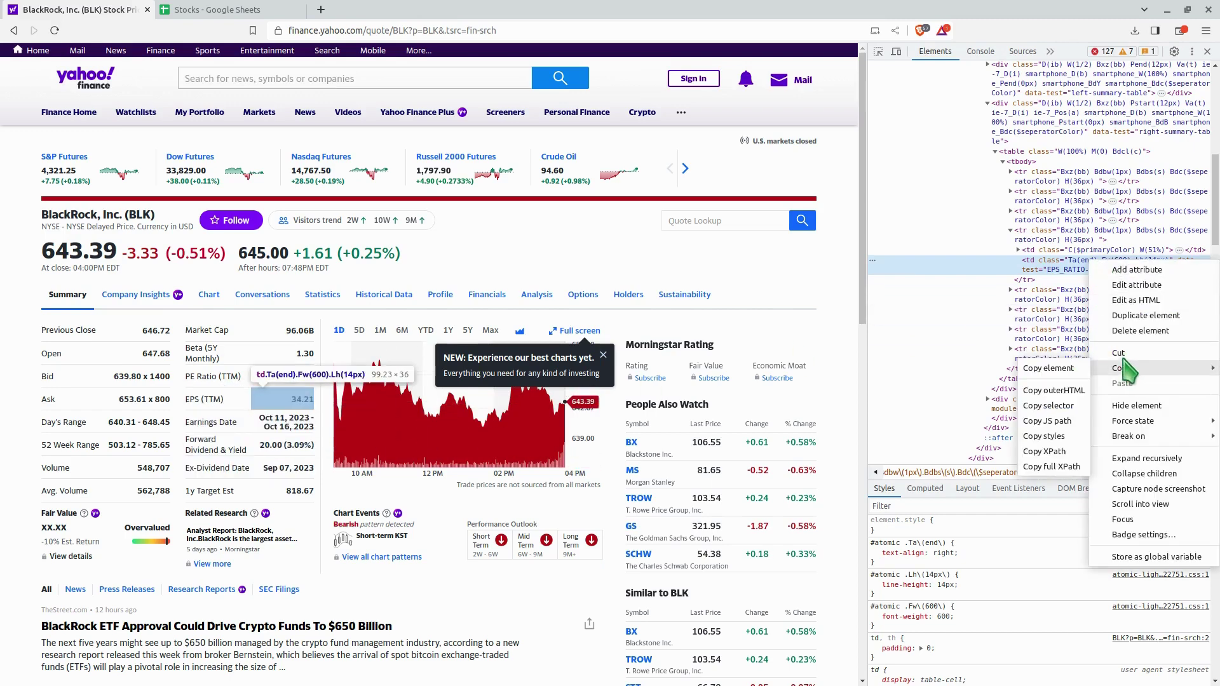
{"action": "left_click", "coordinate": [1049, 468]}
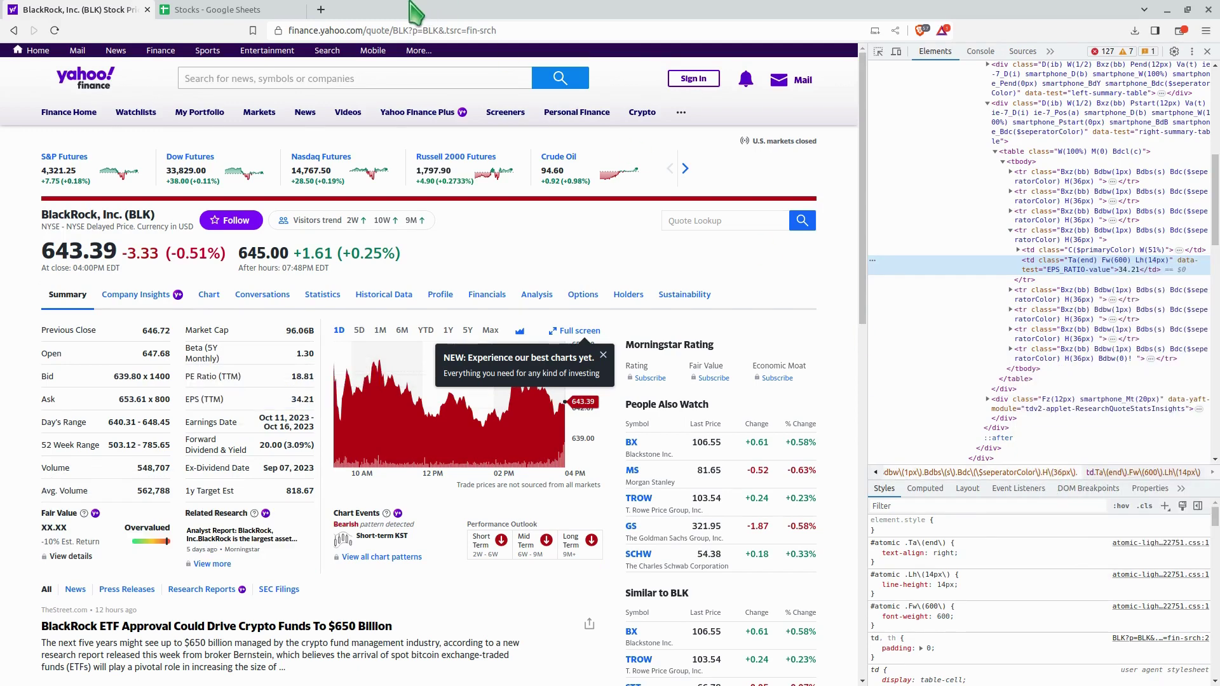
Finish G31's formula with the pasted Yahoo XPath, see it return #N/A, and go back to Yahoo
{"action": "left_click", "coordinate": [273, 9]}
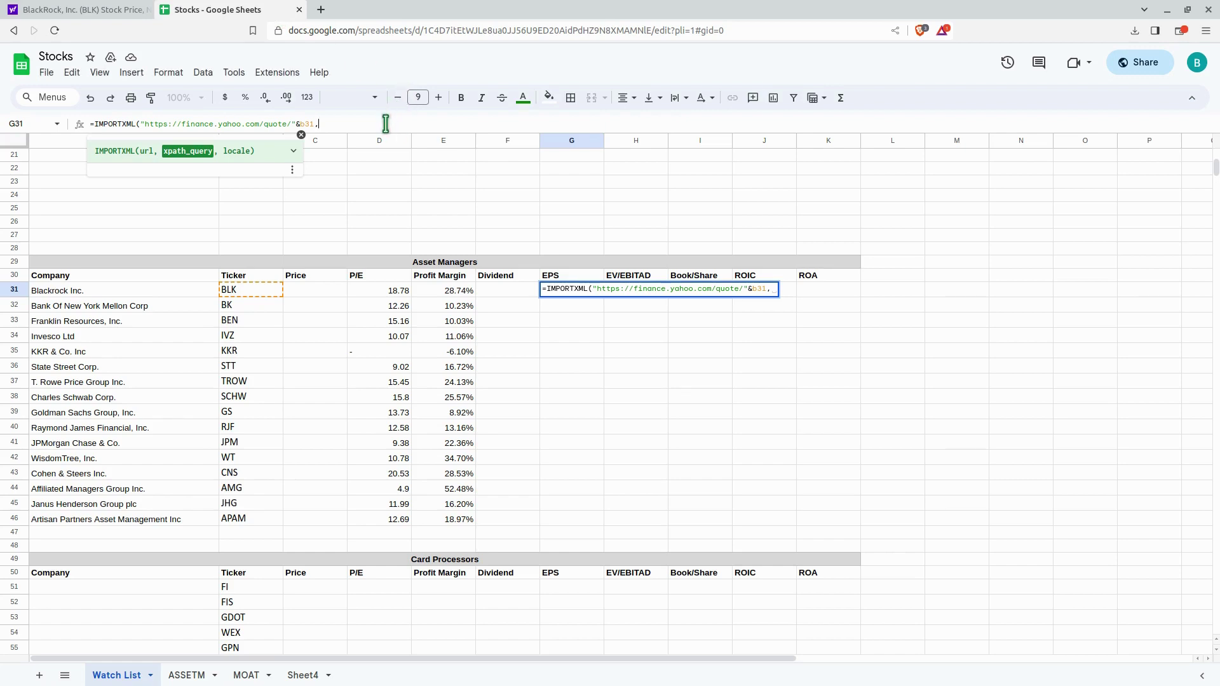
{"action": "key", "text": "ctrl+v"}
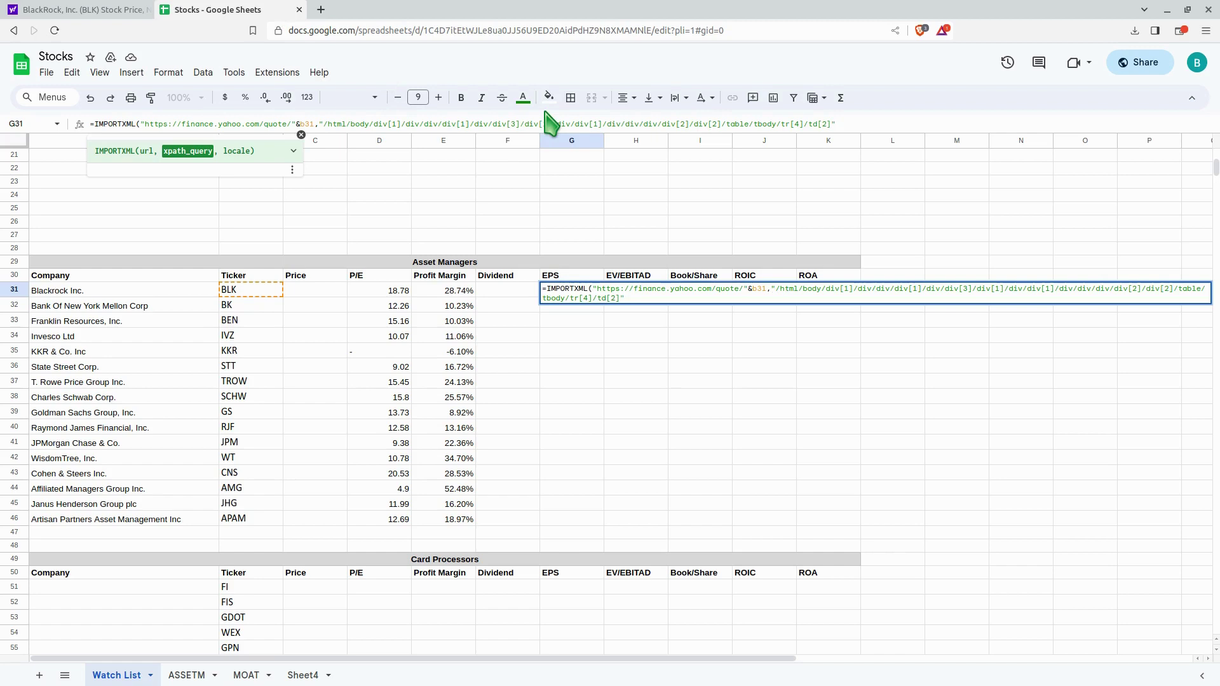
{"action": "key", "text": "Return"}
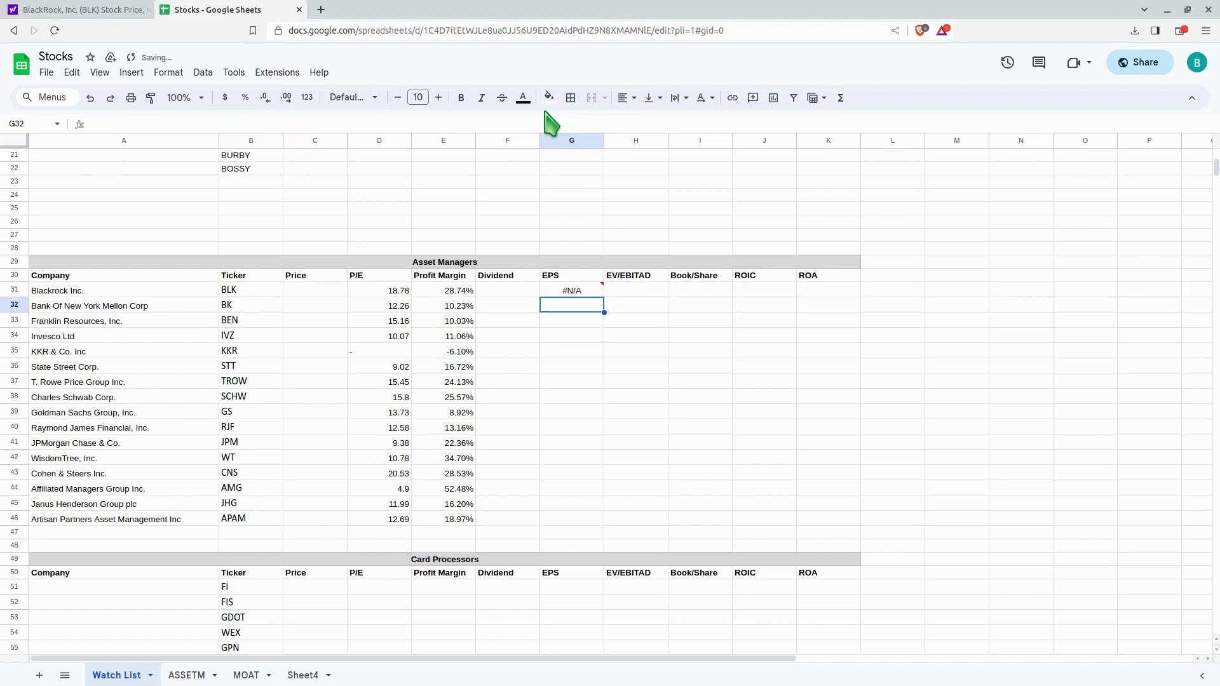
{"action": "left_click", "coordinate": [547, 291]}
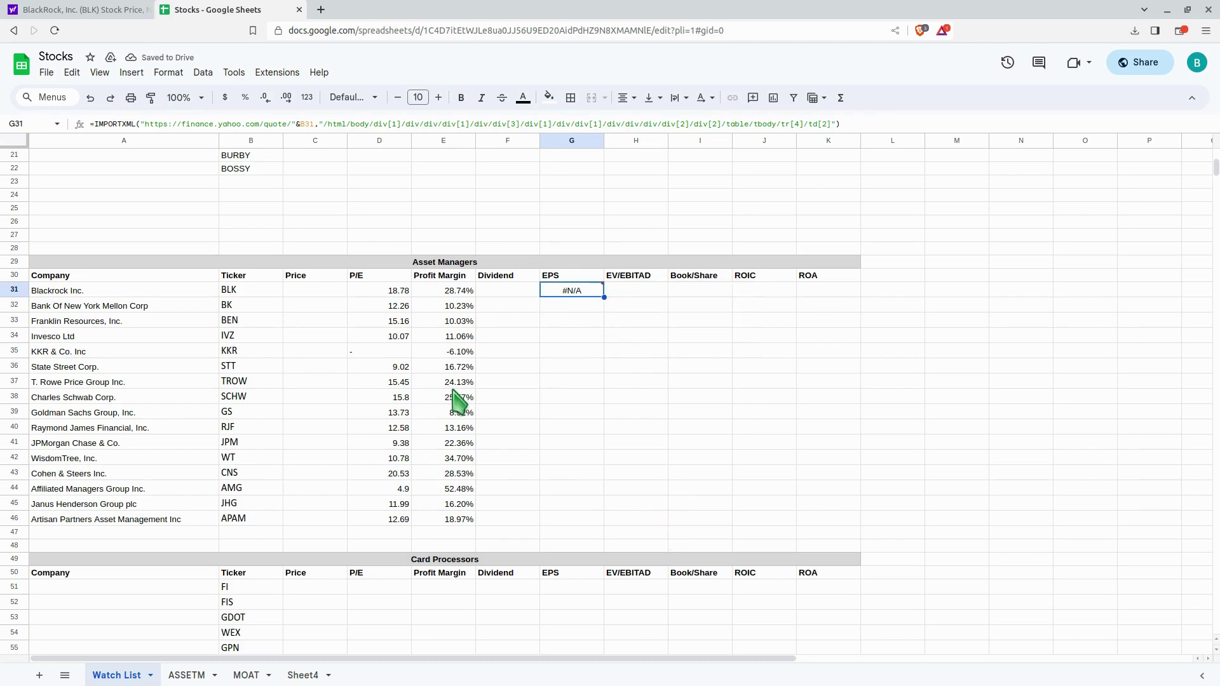
{"action": "left_click", "coordinate": [42, 9]}
Close the inspector and load the finviz.com home page from the address bar
{"action": "left_click", "coordinate": [1208, 51]}
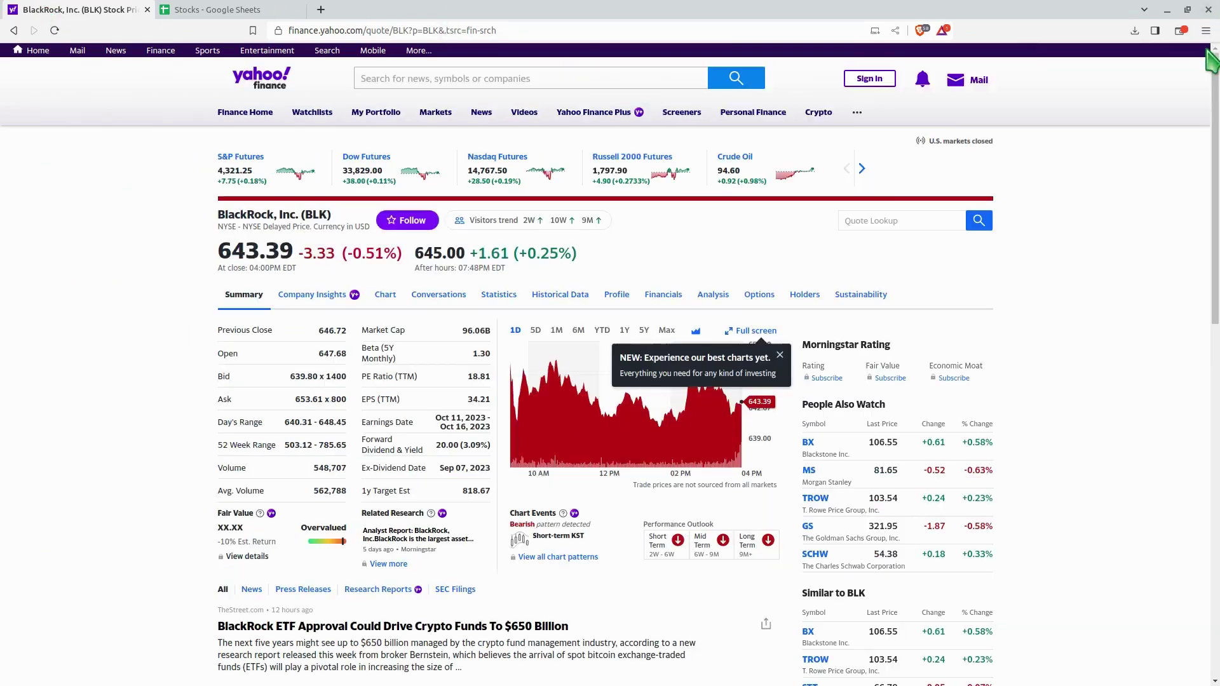
{"action": "left_click", "coordinate": [729, 30]}
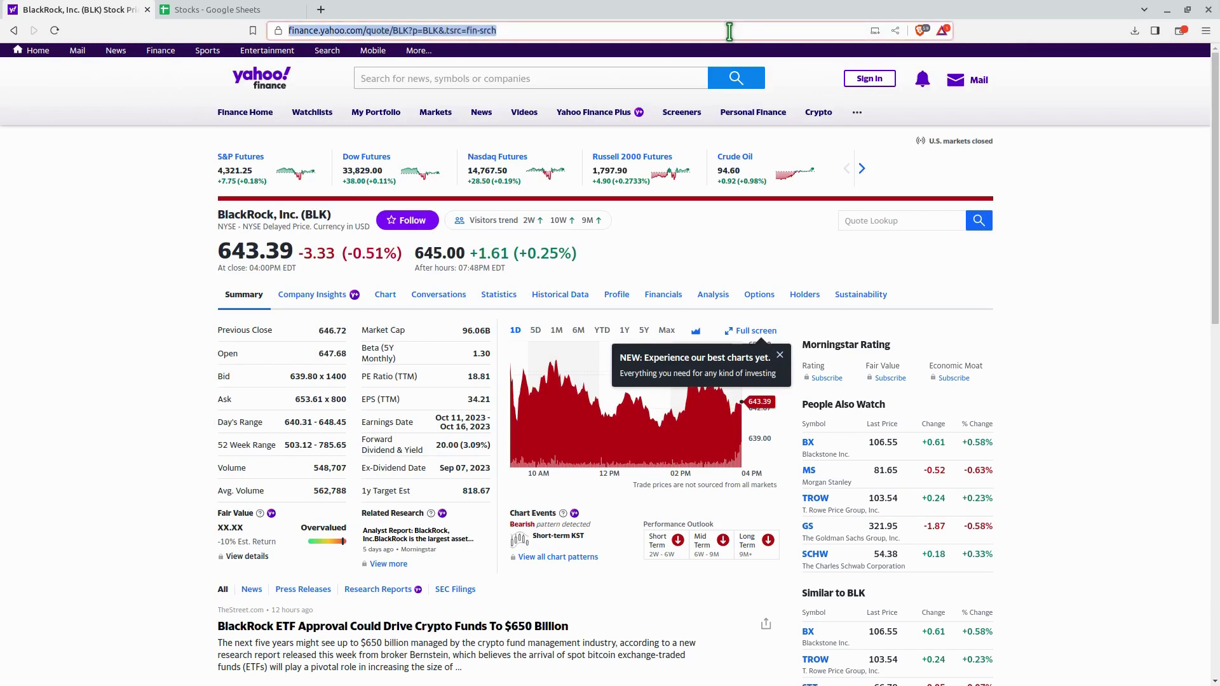
{"action": "type", "text": "FIN"}
{"action": "key", "text": "BackSpace"}
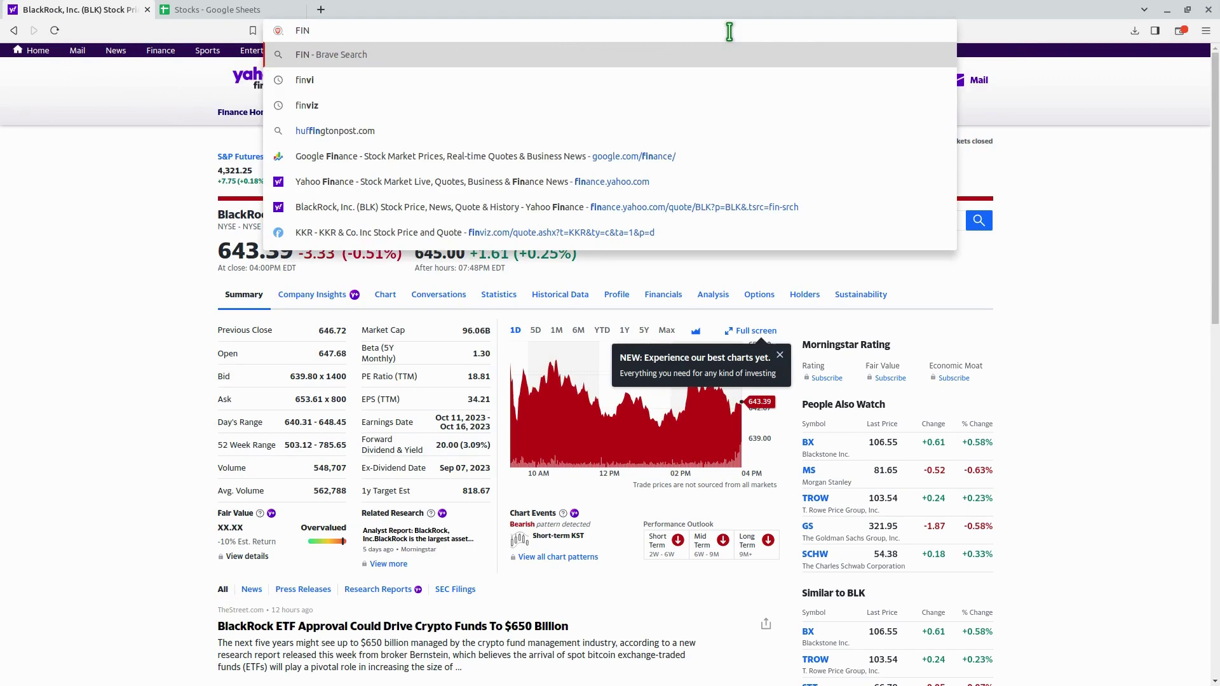
{"action": "type", "text": "VIZ."}
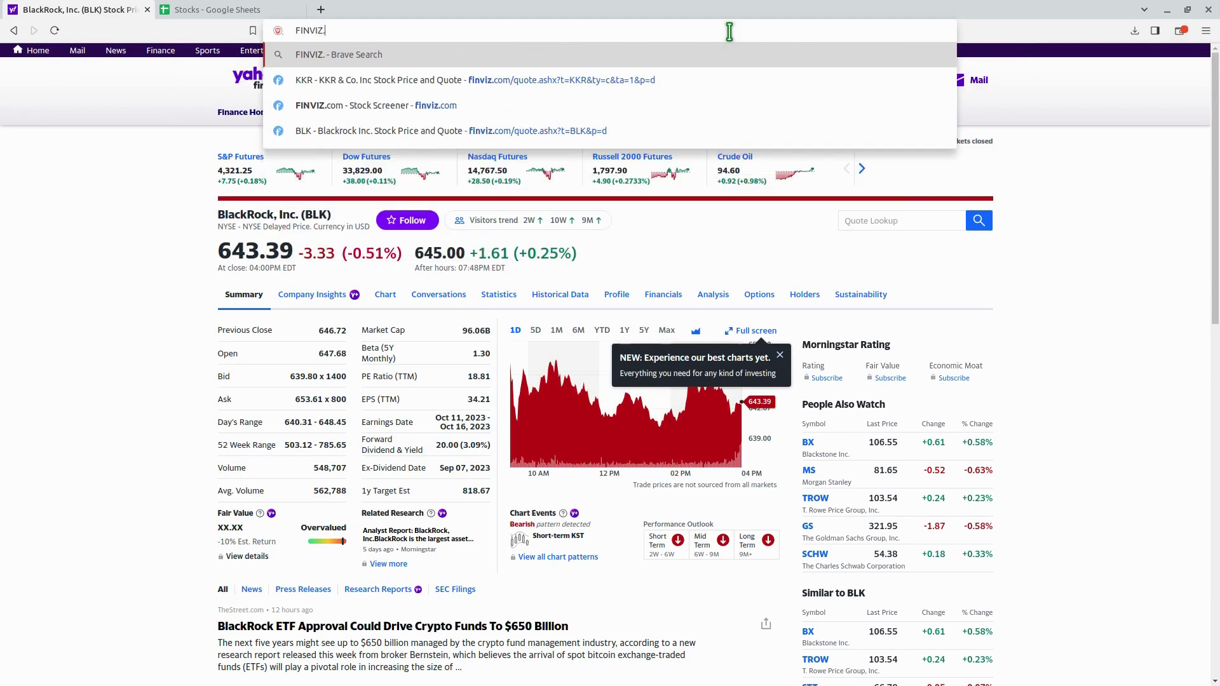
{"action": "key", "text": "Down"}
{"action": "key", "text": "Down"}
{"action": "key", "text": "Return"}
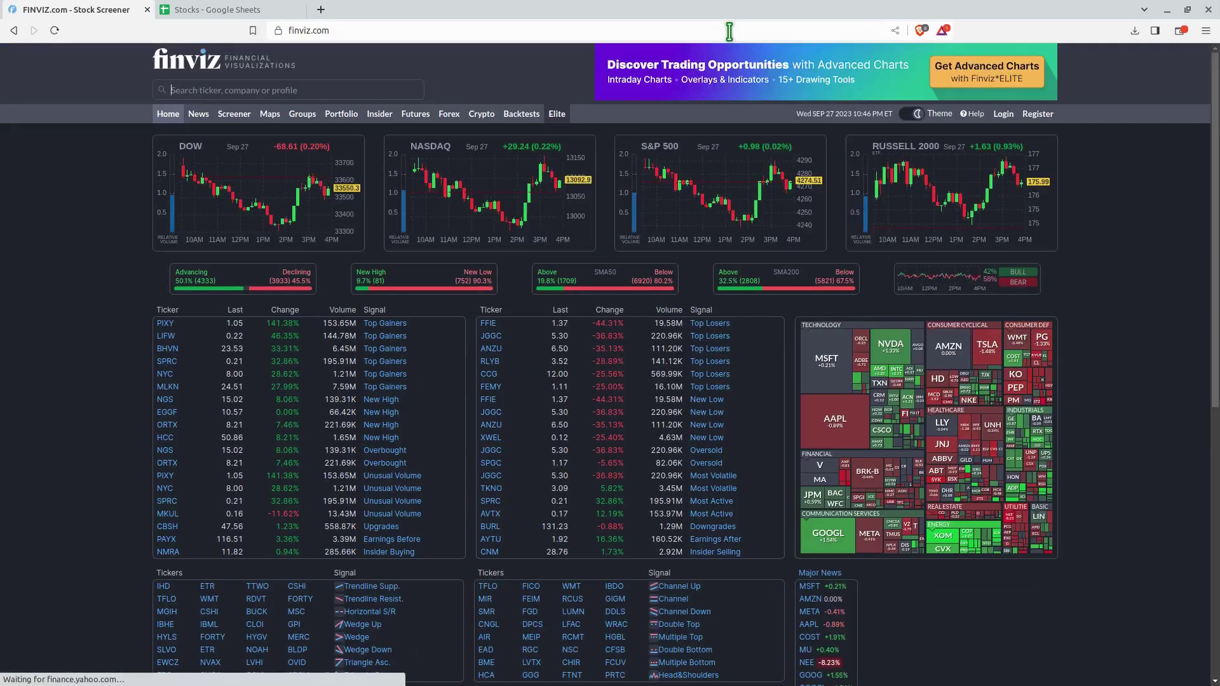
Search BLK, open Blackrock Inc.'s quote page and scroll to EPS (ttm) 34.25
{"action": "type", "text": "BLK"}
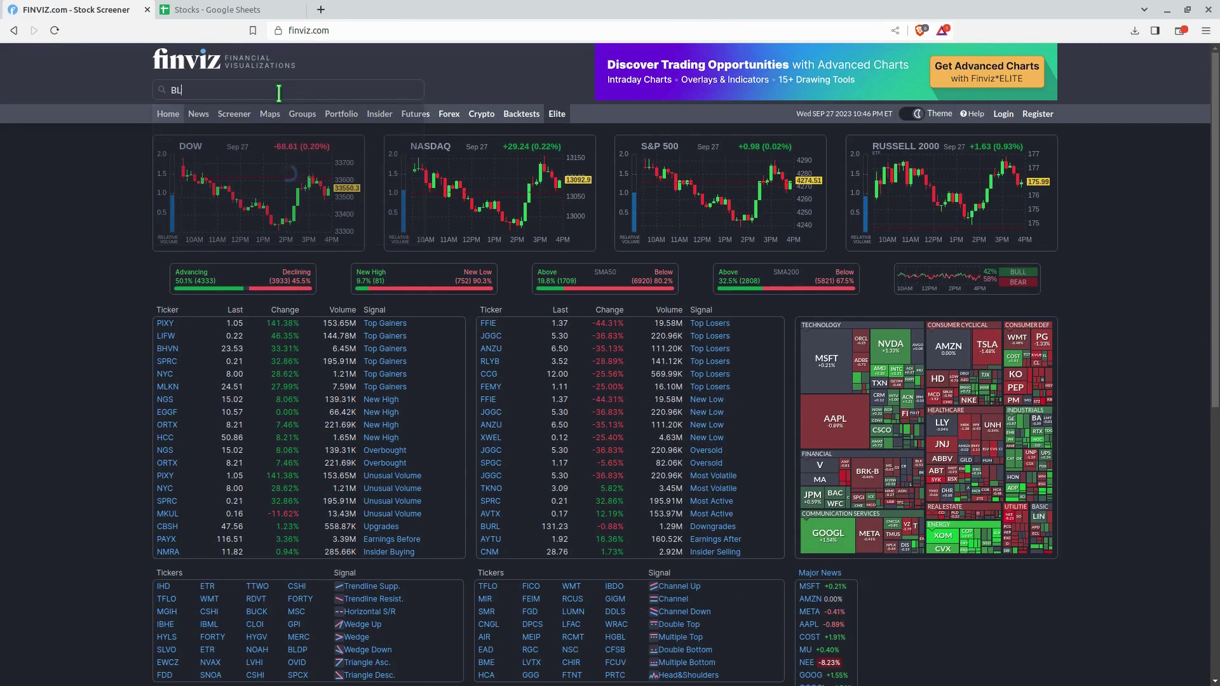
{"action": "left_click", "coordinate": [231, 118]}
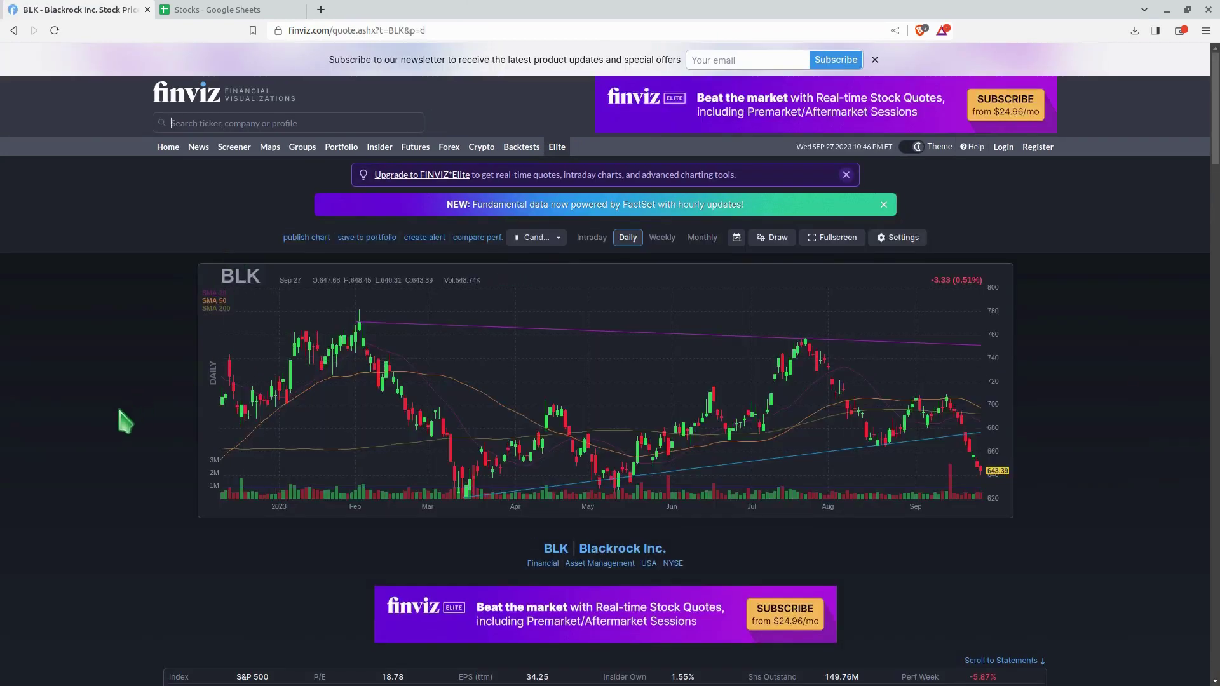
{"action": "scroll", "coordinate": [116, 412], "scroll_direction": "down", "scroll_amount": 3}
{"action": "scroll", "coordinate": [142, 428], "scroll_direction": "down", "scroll_amount": 4}
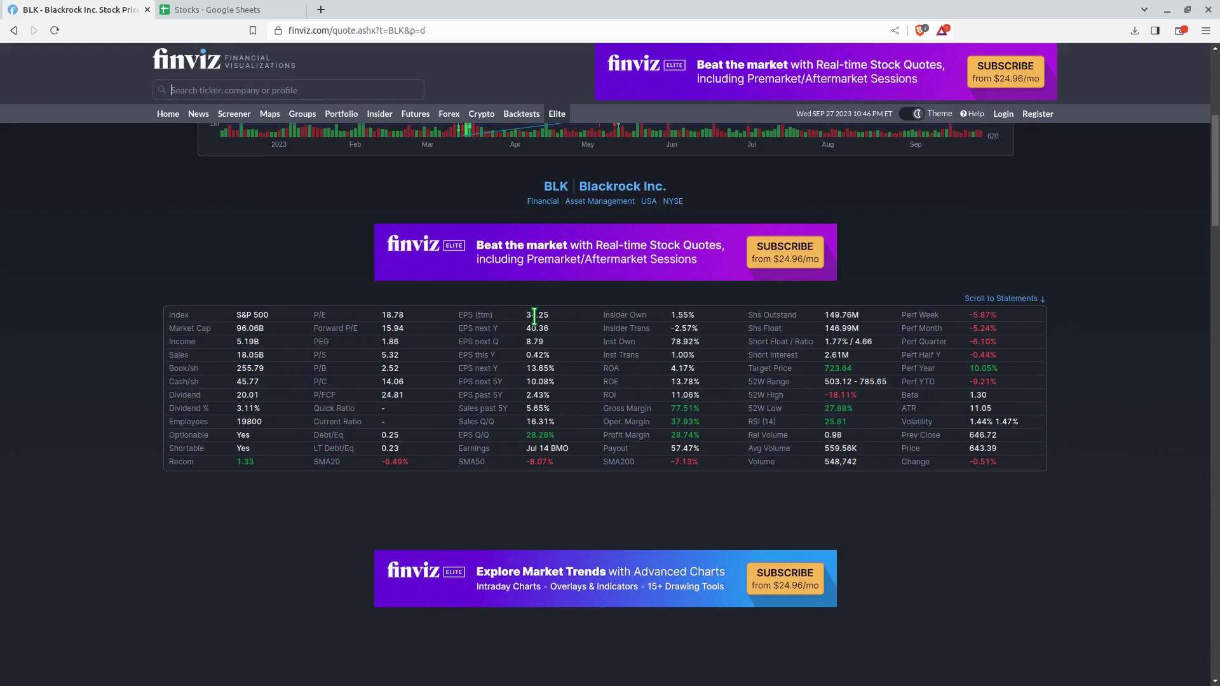
{"action": "left_click", "coordinate": [337, 33]}
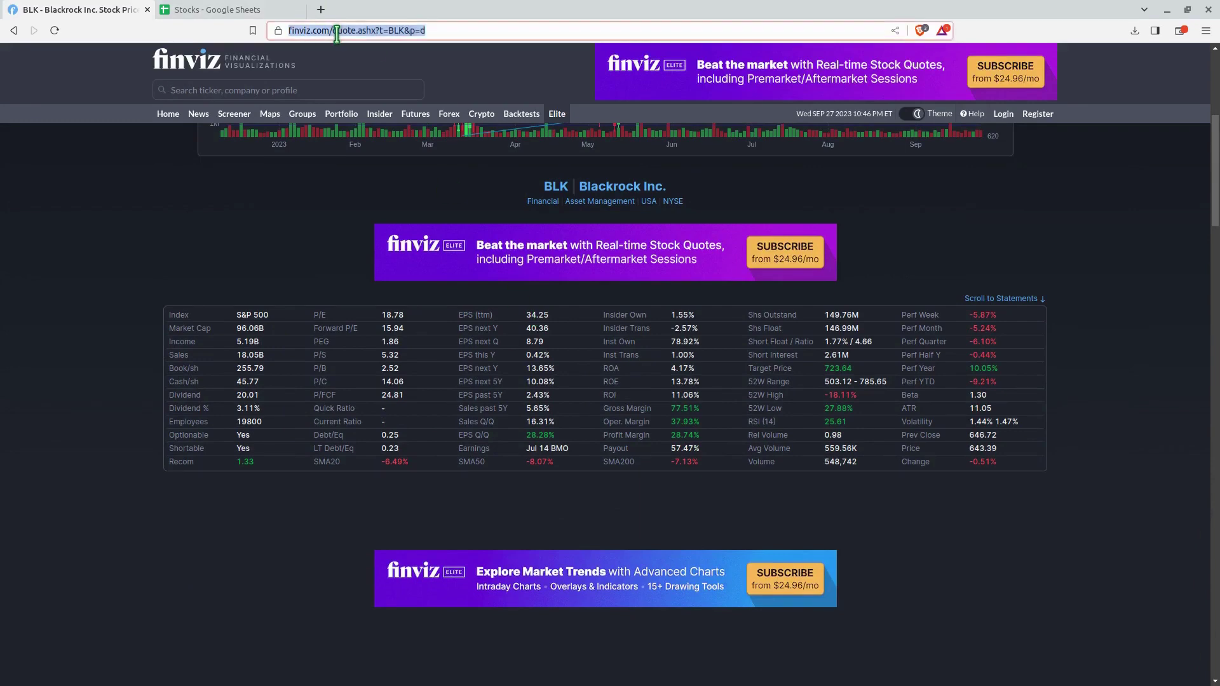
{"action": "left_click", "coordinate": [240, 10]}
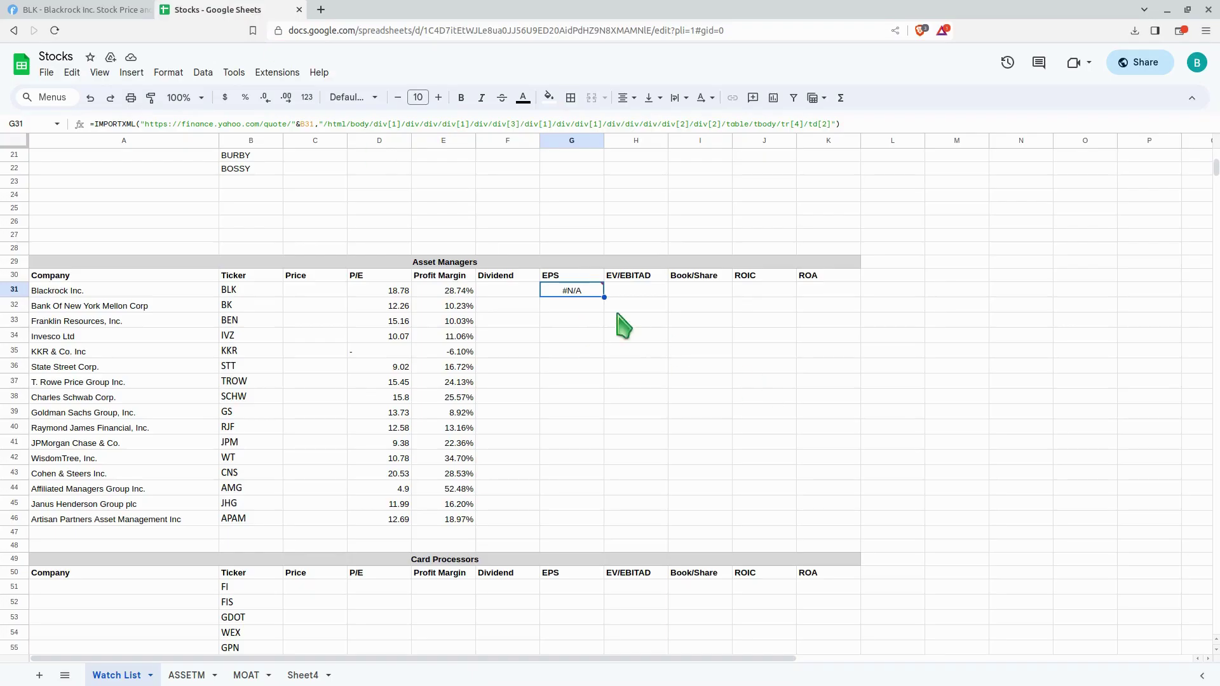
{"action": "left_click", "coordinate": [571, 277]}
{"action": "double_click", "coordinate": [589, 291]}
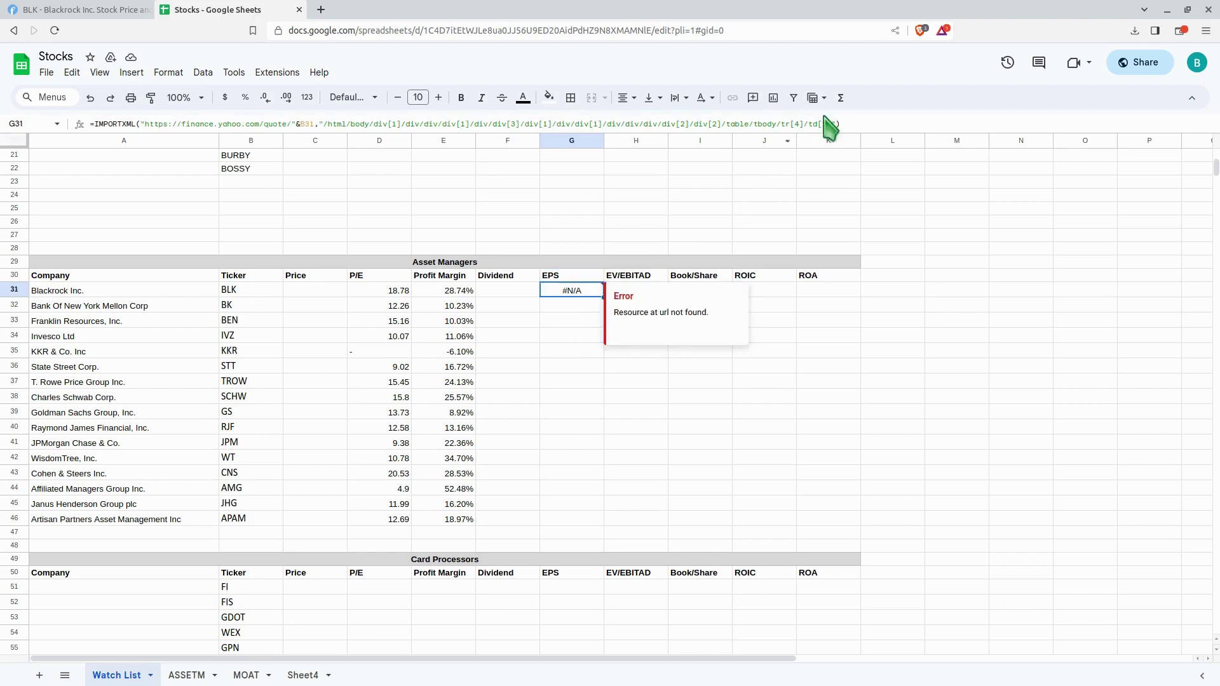
{"action": "left_click_drag", "start_coordinate": [833, 124], "coordinate": [26, 127]}
{"action": "key", "text": "BackSpace"}
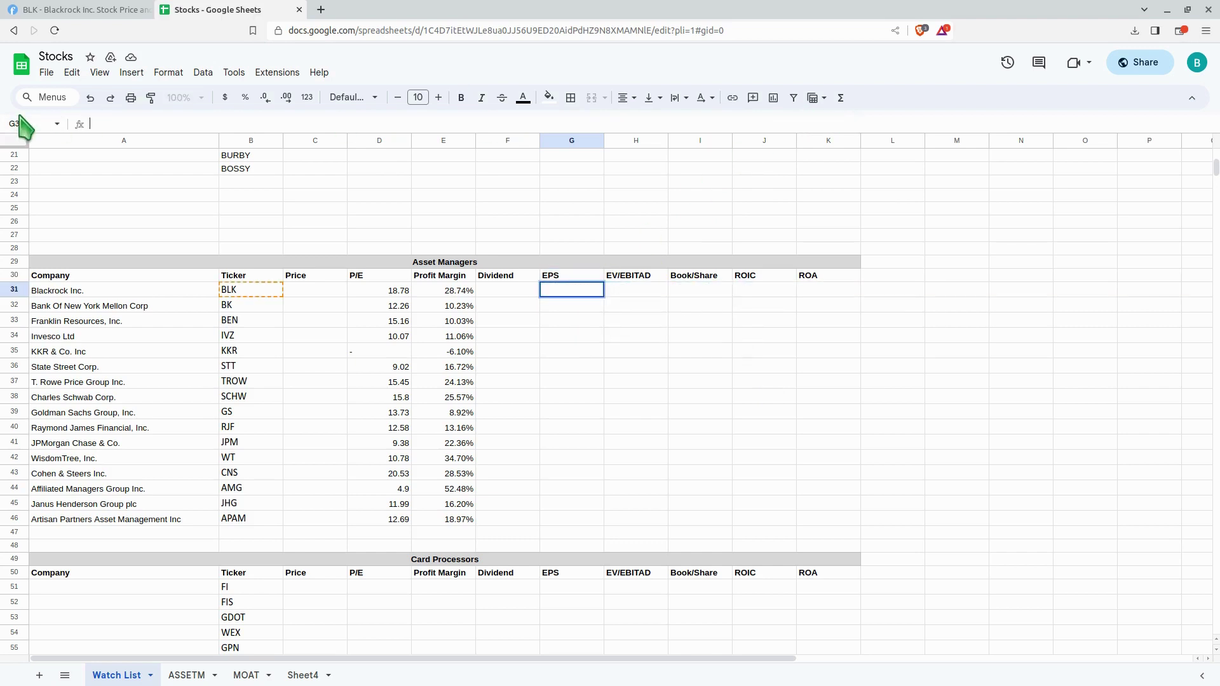
{"action": "type", "text": "=IMPOR"}
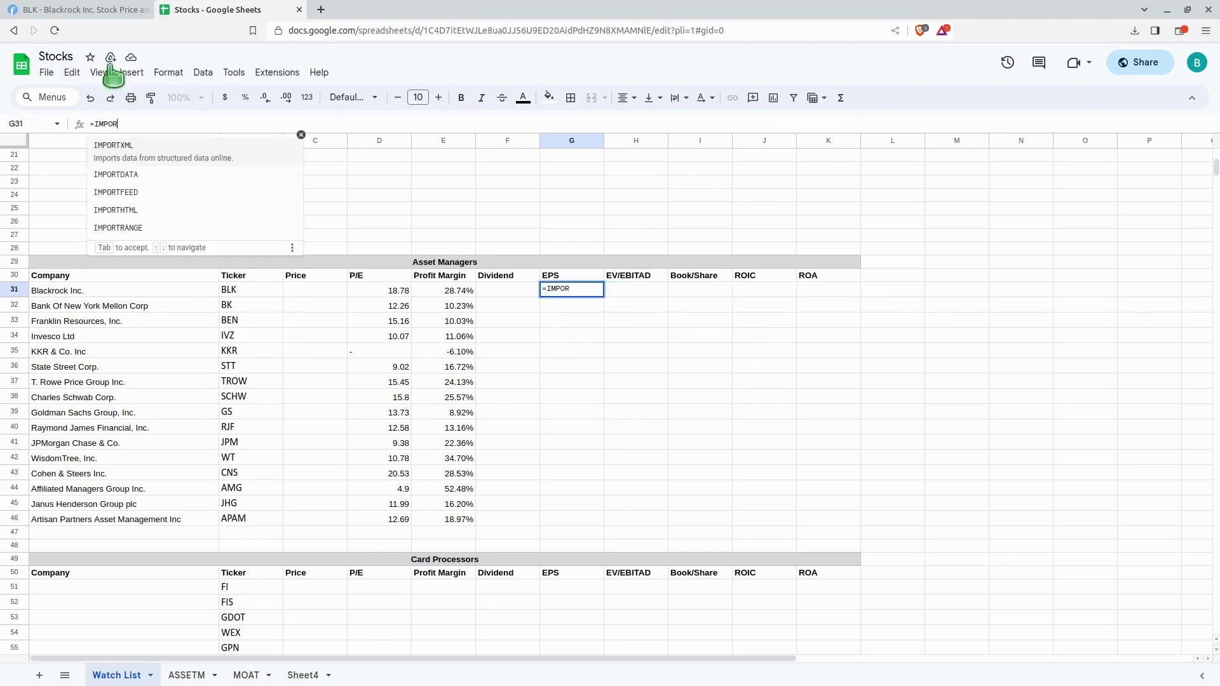
{"action": "left_click", "coordinate": [140, 153]}
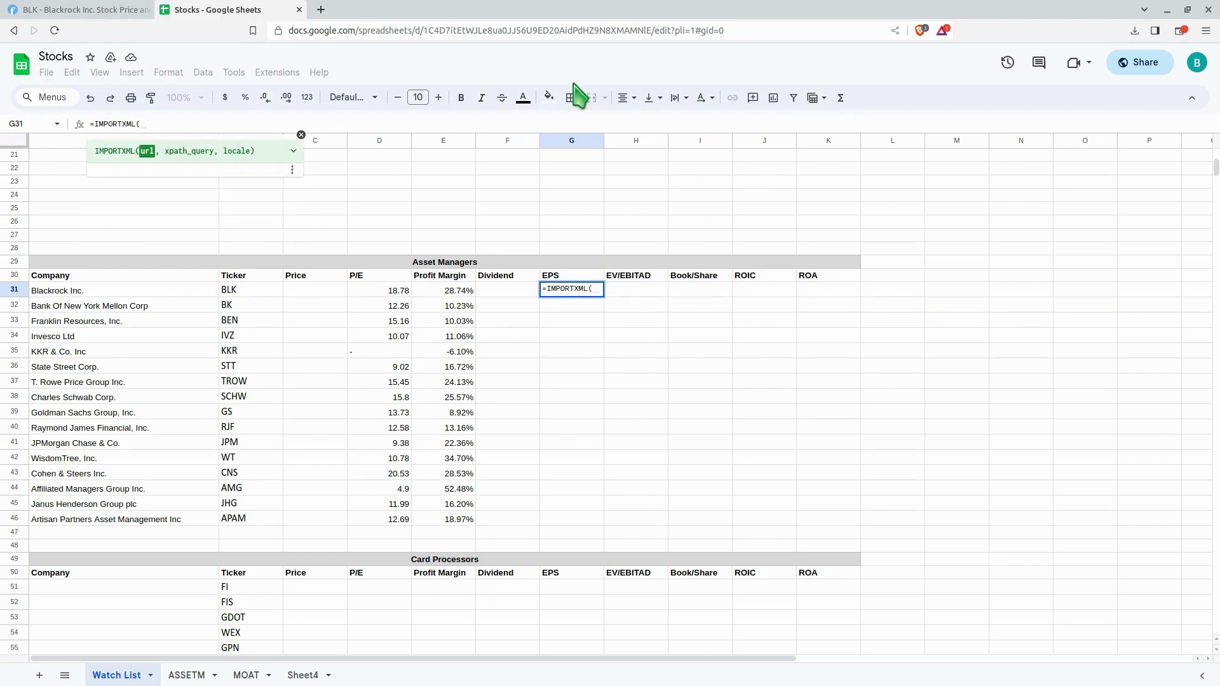
{"action": "type", "text": "\"https://finviz.com/quote.ashx?t=BLK&p=d"}
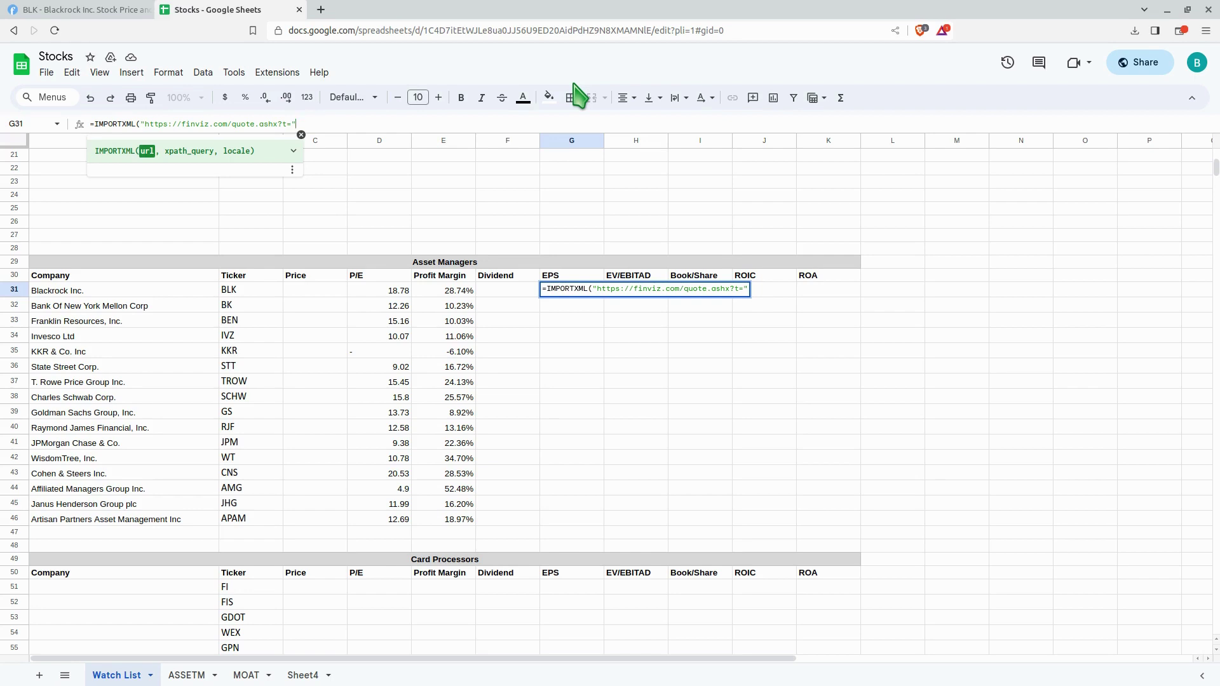
{"action": "type", "text": "&"}
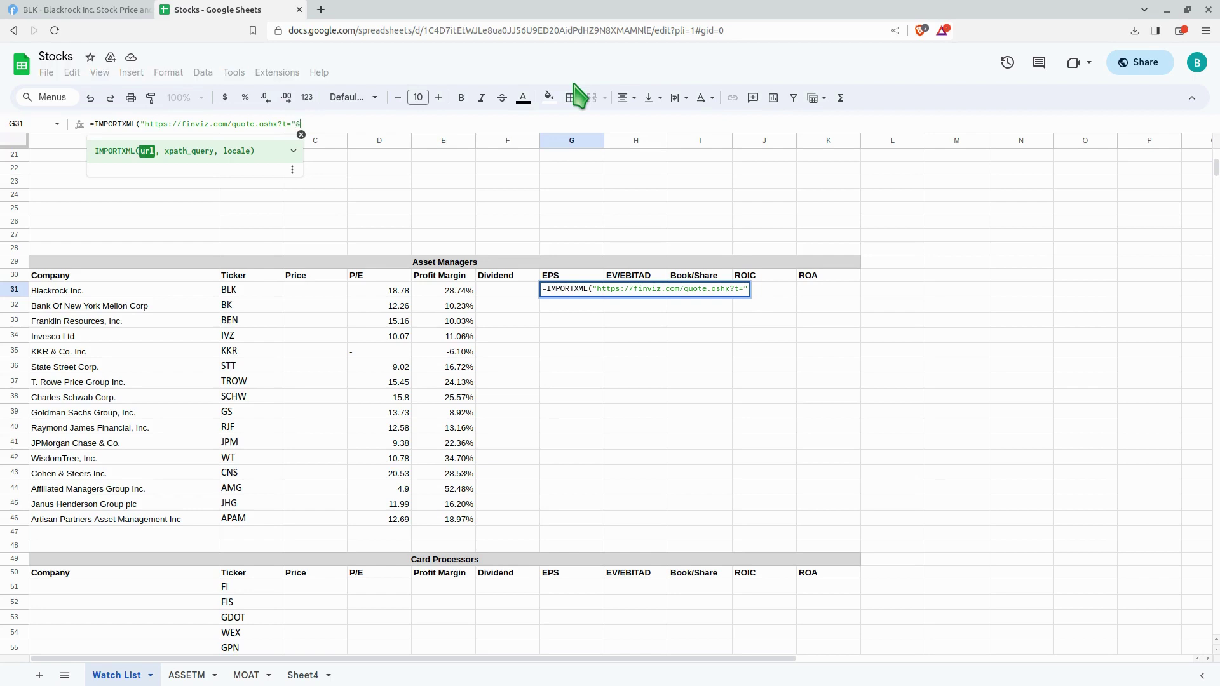
{"action": "type", "text": "B31"}
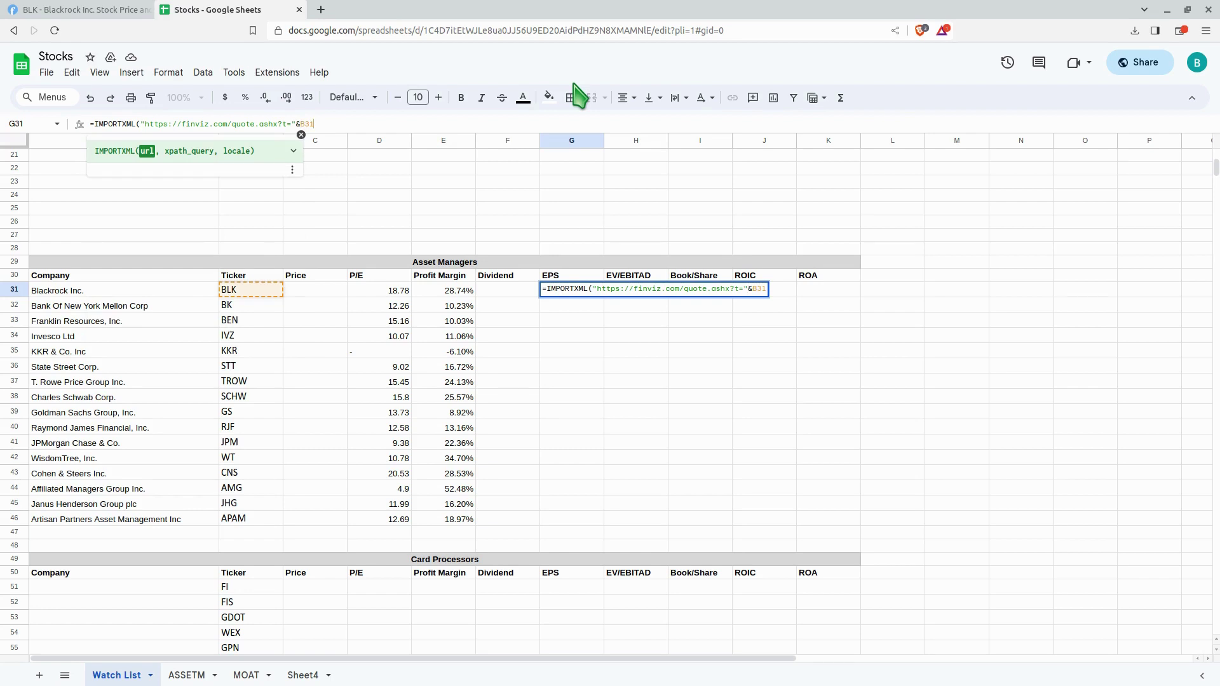
{"action": "type", "text": ","}
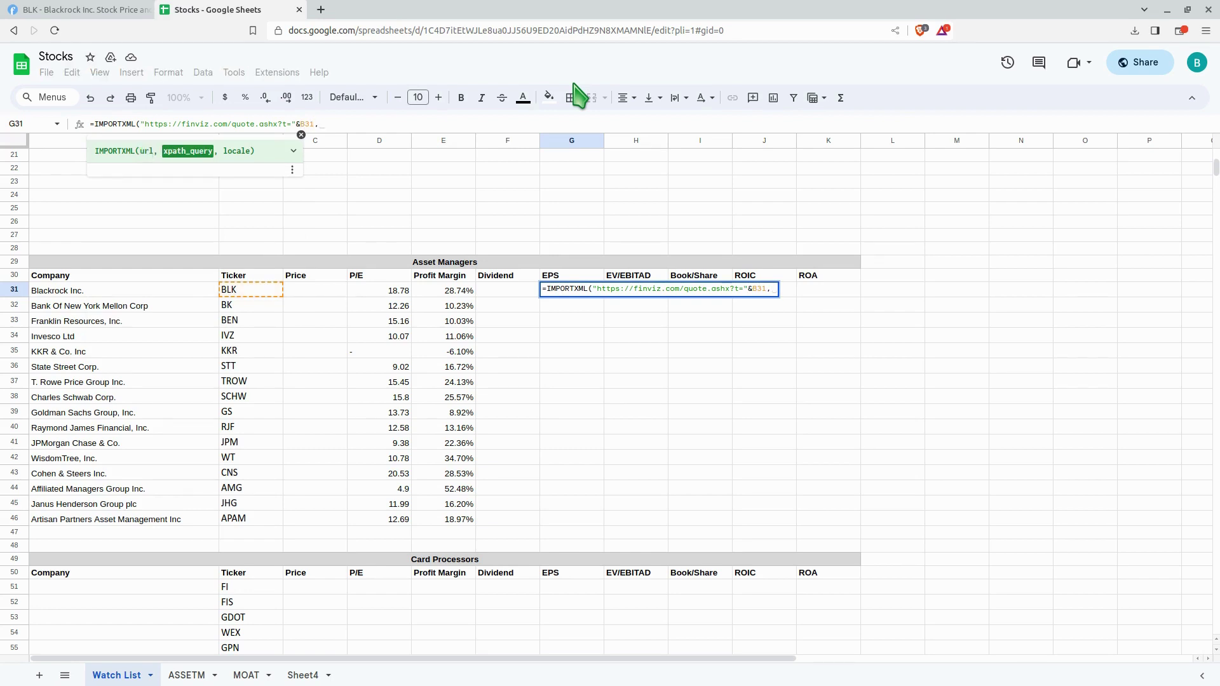
{"action": "type", "text": "\""}
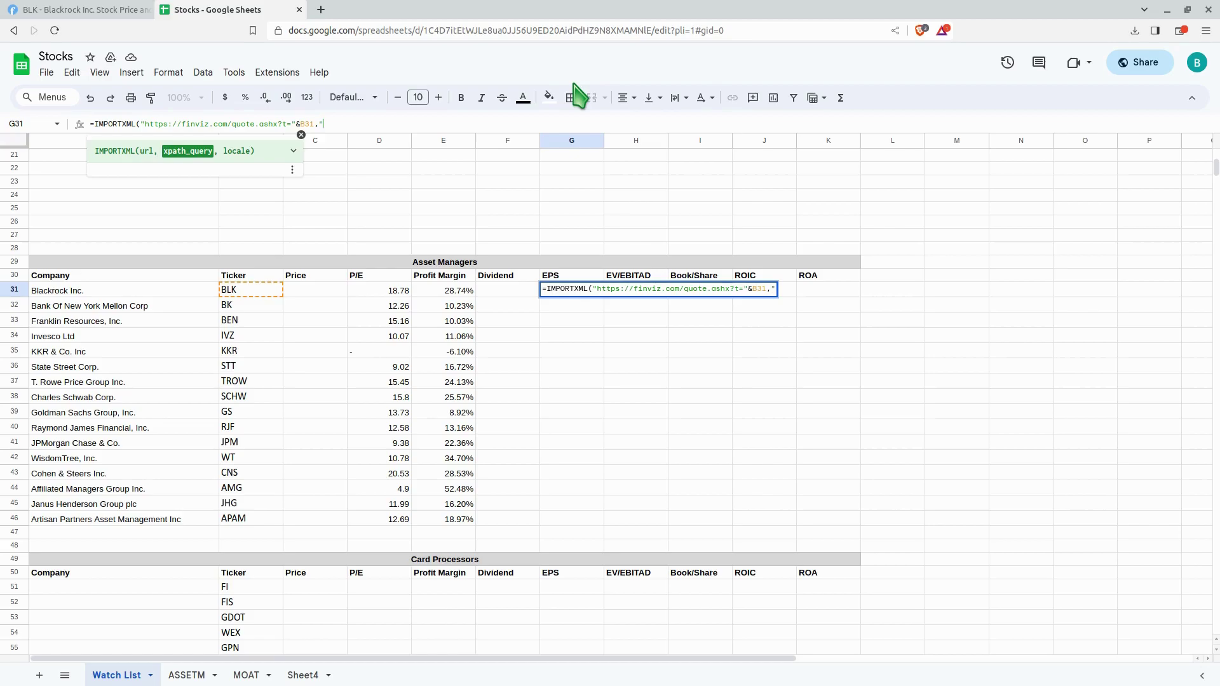
Inspect BlackRock's Finviz EPS (ttm) value 34.25 and copy its full XPath
{"action": "left_click", "coordinate": [131, 12]}
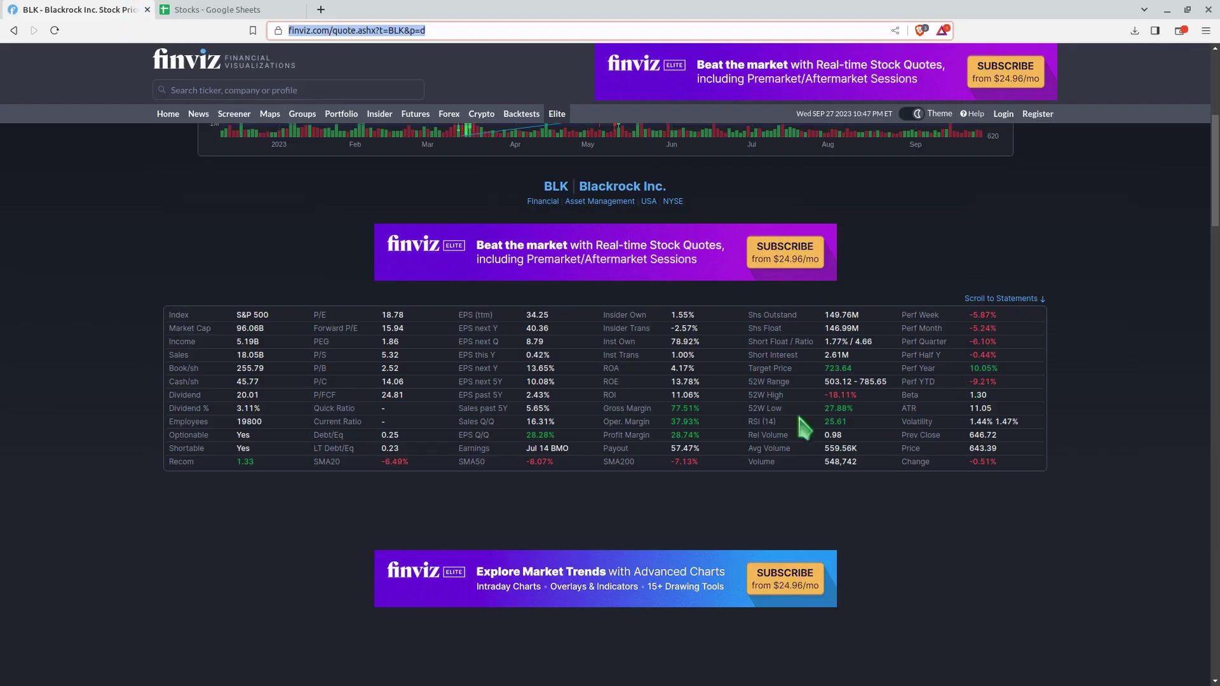
{"action": "right_click", "coordinate": [535, 315]}
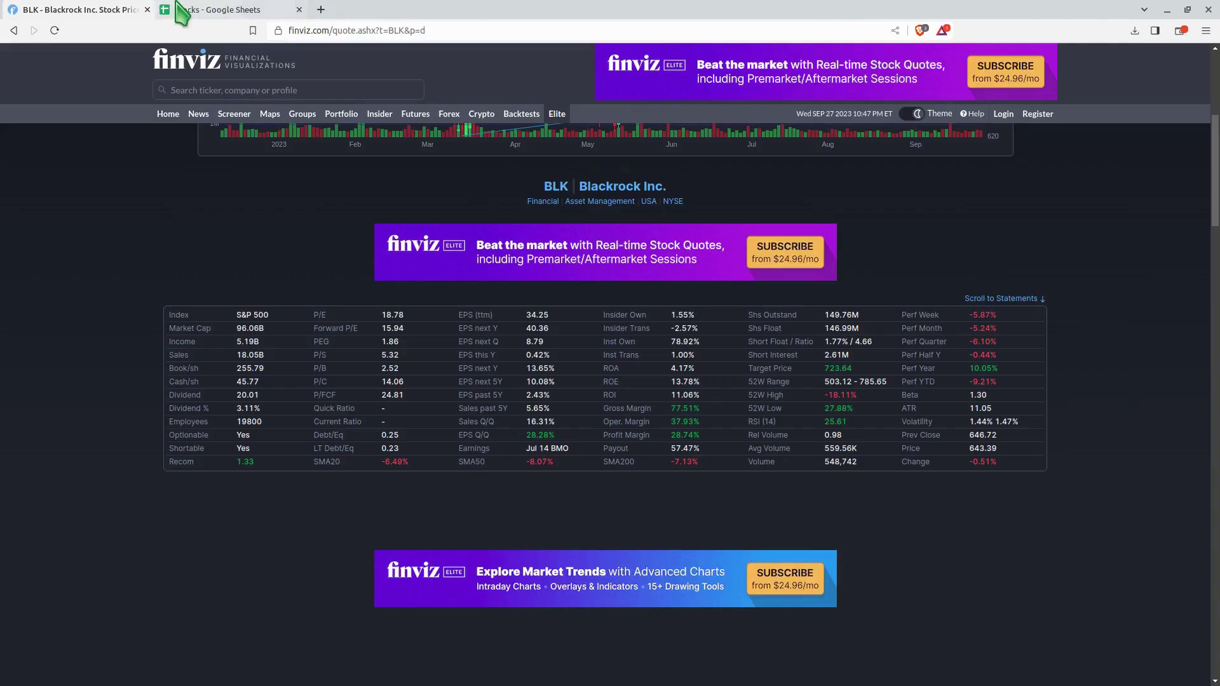
{"action": "right_click", "coordinate": [530, 316]}
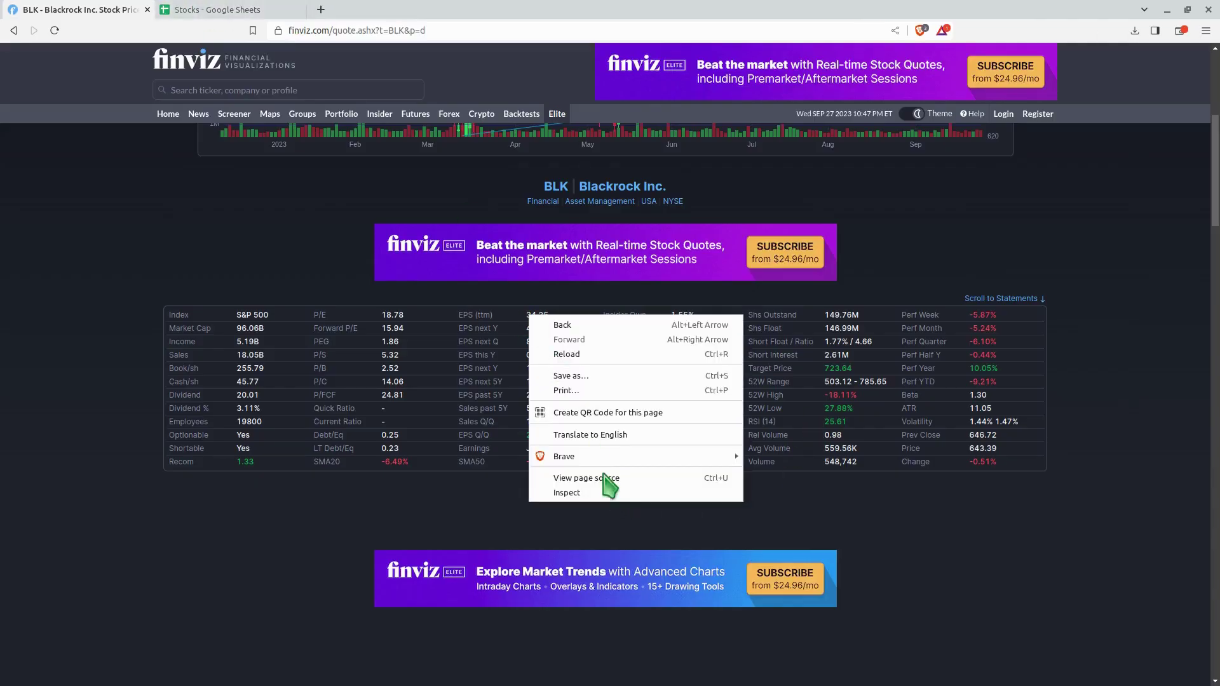
{"action": "left_click", "coordinate": [604, 493]}
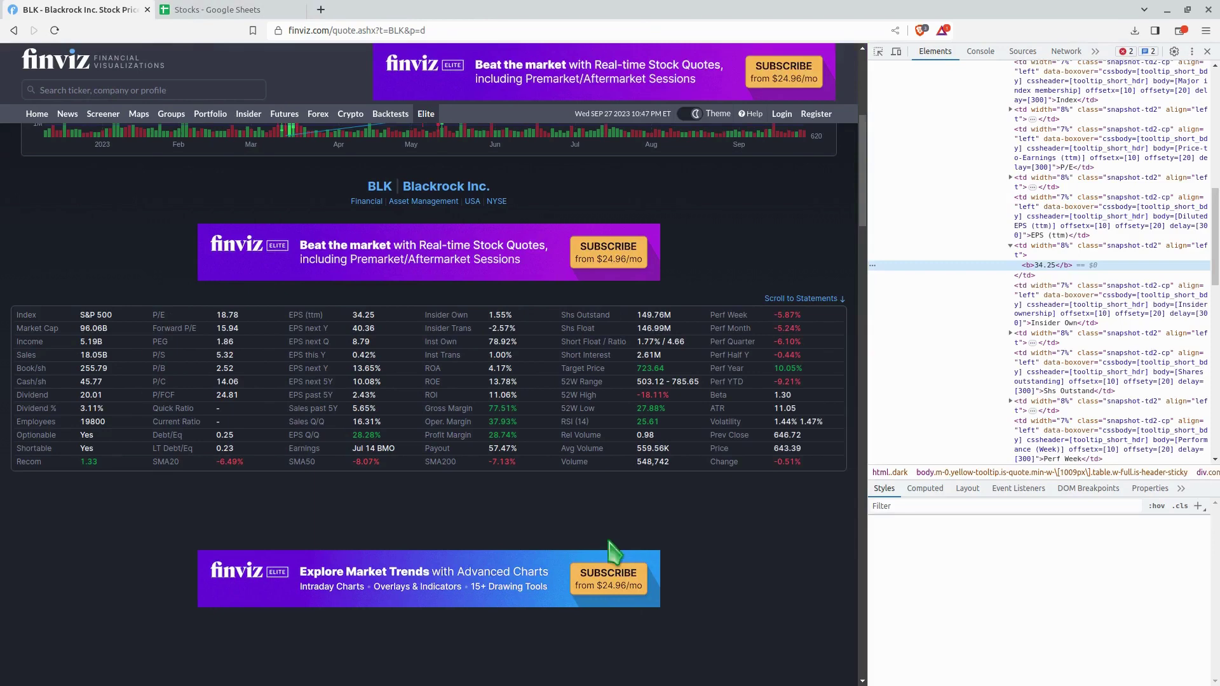
{"action": "right_click", "coordinate": [1045, 274]}
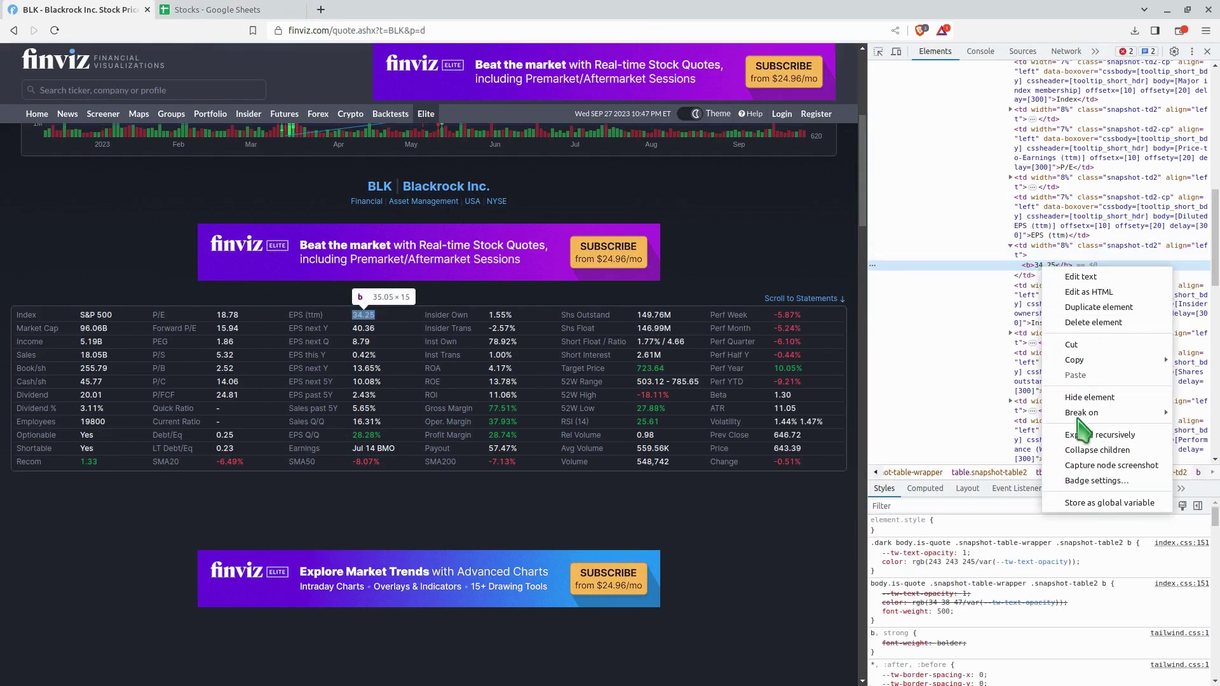
{"action": "mouse_move", "coordinate": [1072, 416]}
{"action": "mouse_move", "coordinate": [1080, 361]}
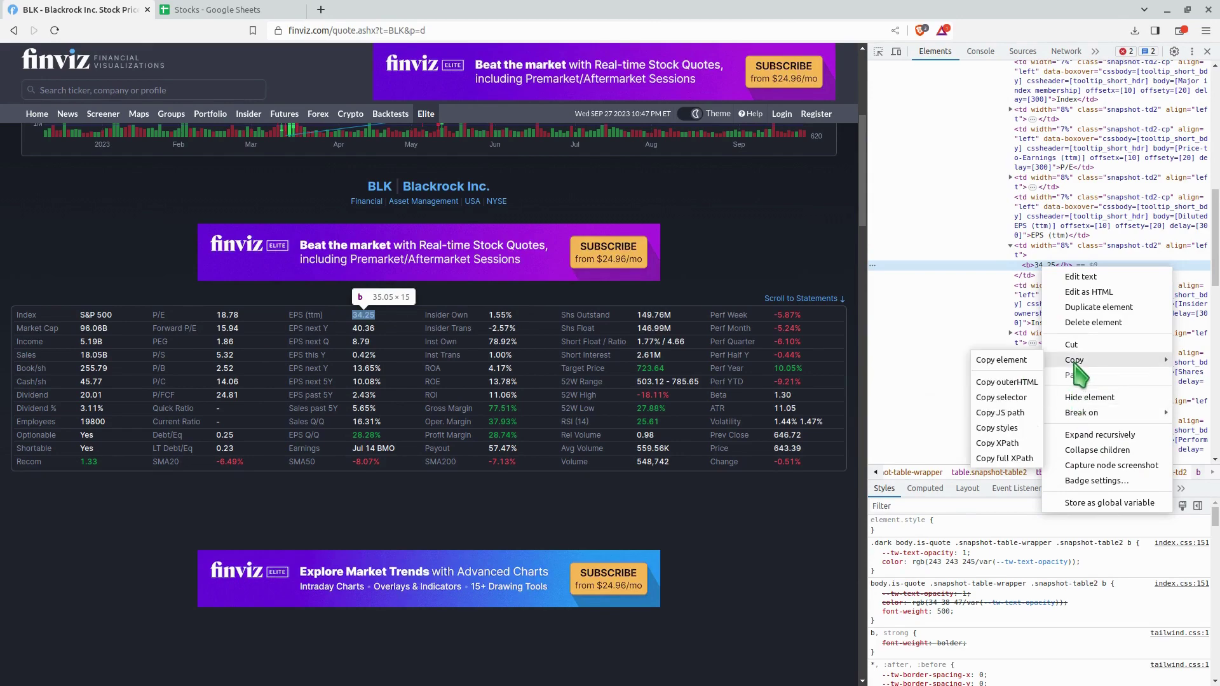
{"action": "left_click", "coordinate": [1000, 458]}
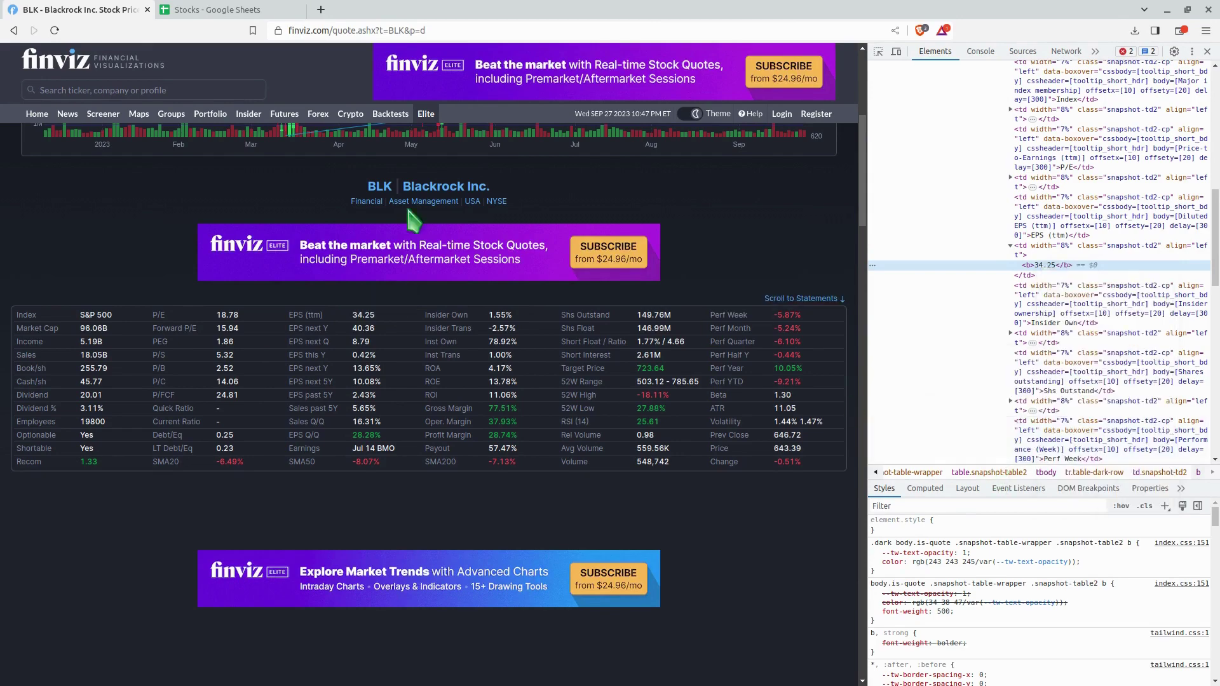
Paste the Finviz XPath, close the parenthesis and commit G31, returning EPS 34.25
{"action": "left_click", "coordinate": [188, 10]}
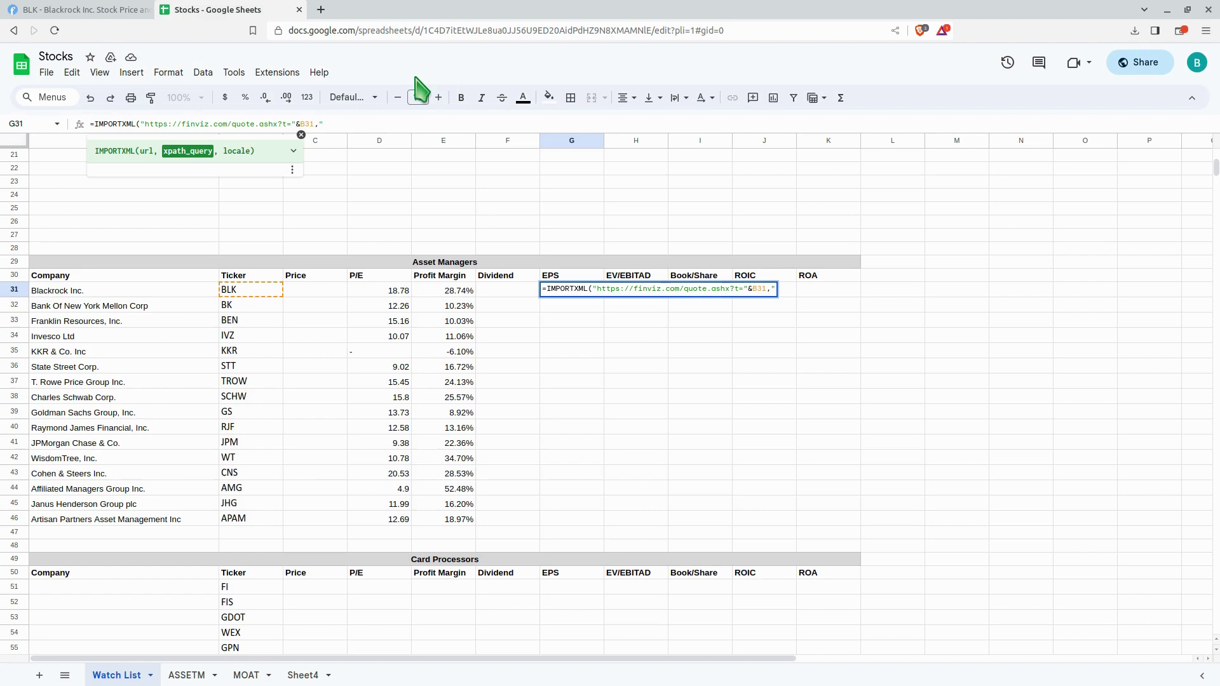
{"action": "key", "text": "ctrl+v"}
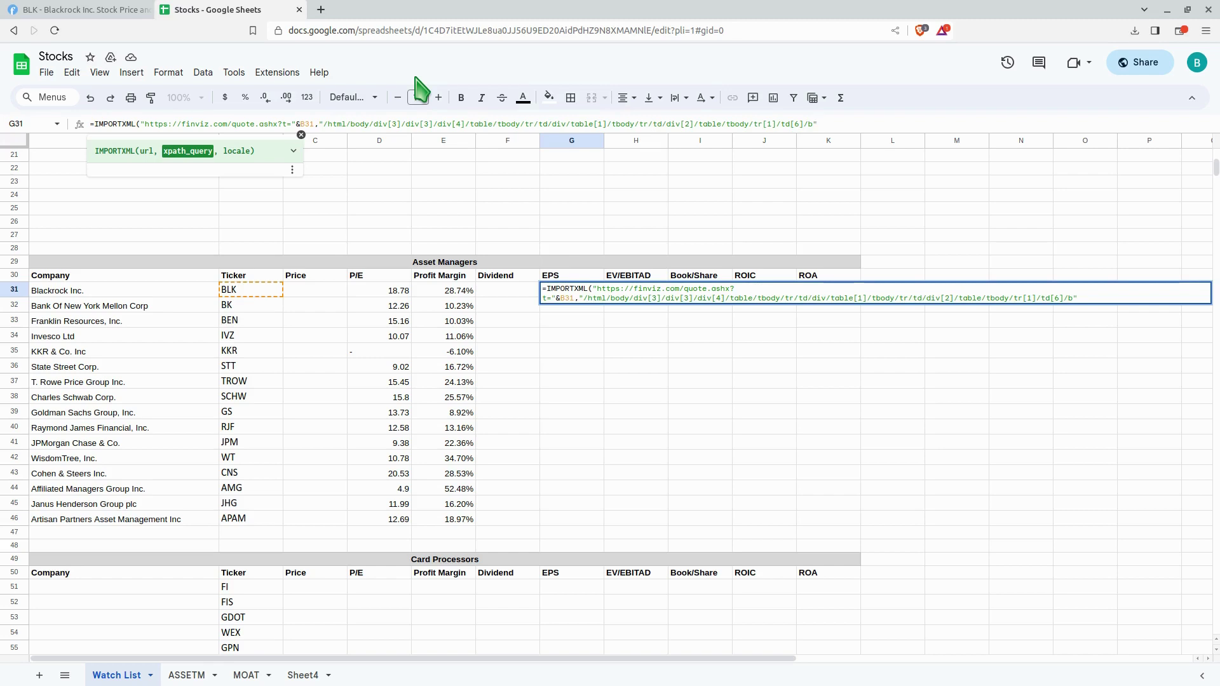
{"action": "type", "text": ")"}
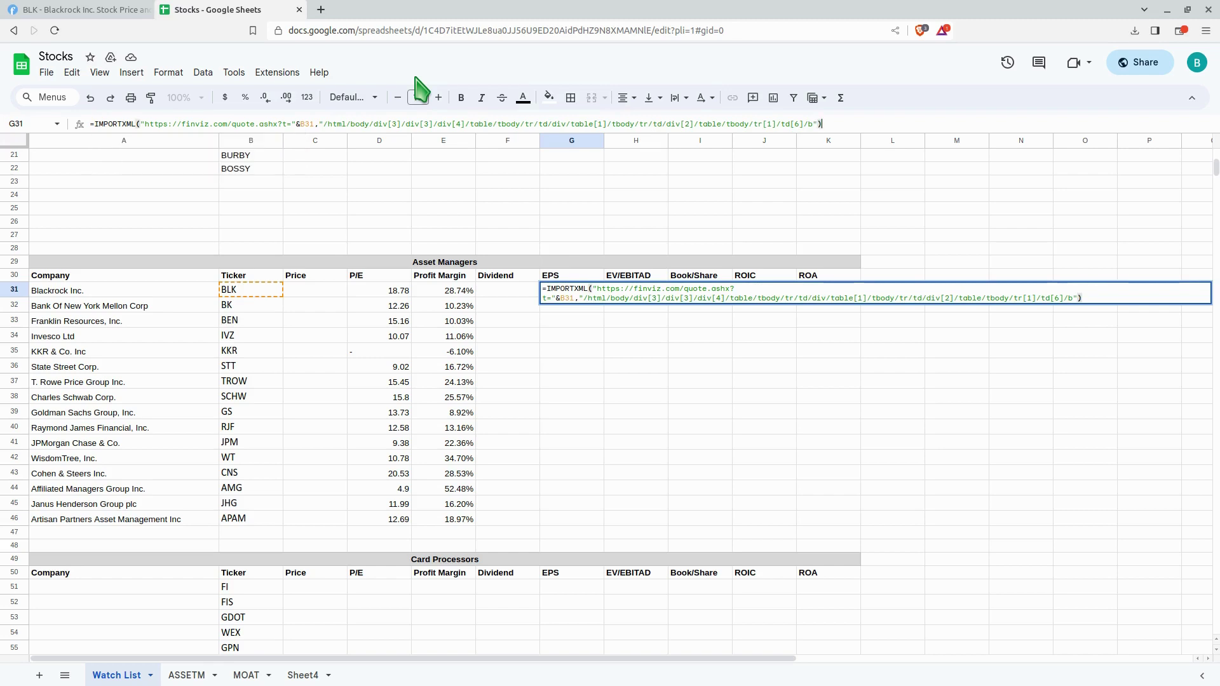
{"action": "key", "text": "Return"}
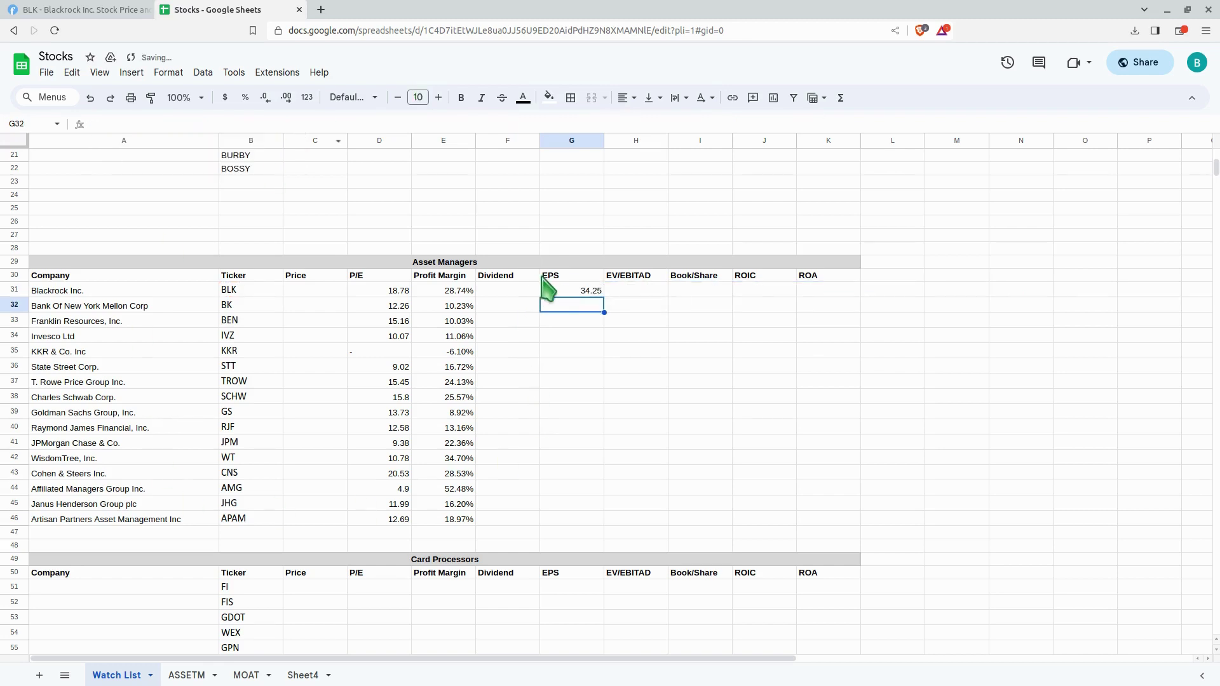
Close the Finviz inspector and fill G31's EPS formula down to G46, giving 3.44 for BK
{"action": "left_click", "coordinate": [82, 9]}
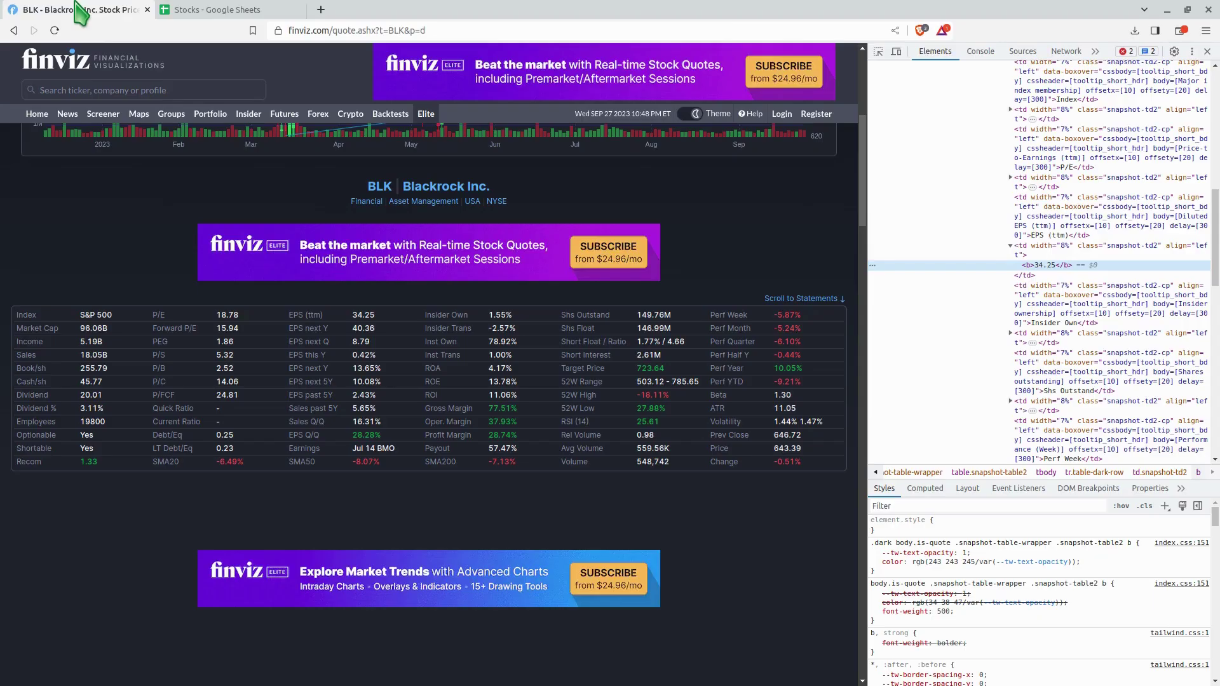
{"action": "left_click", "coordinate": [1207, 51]}
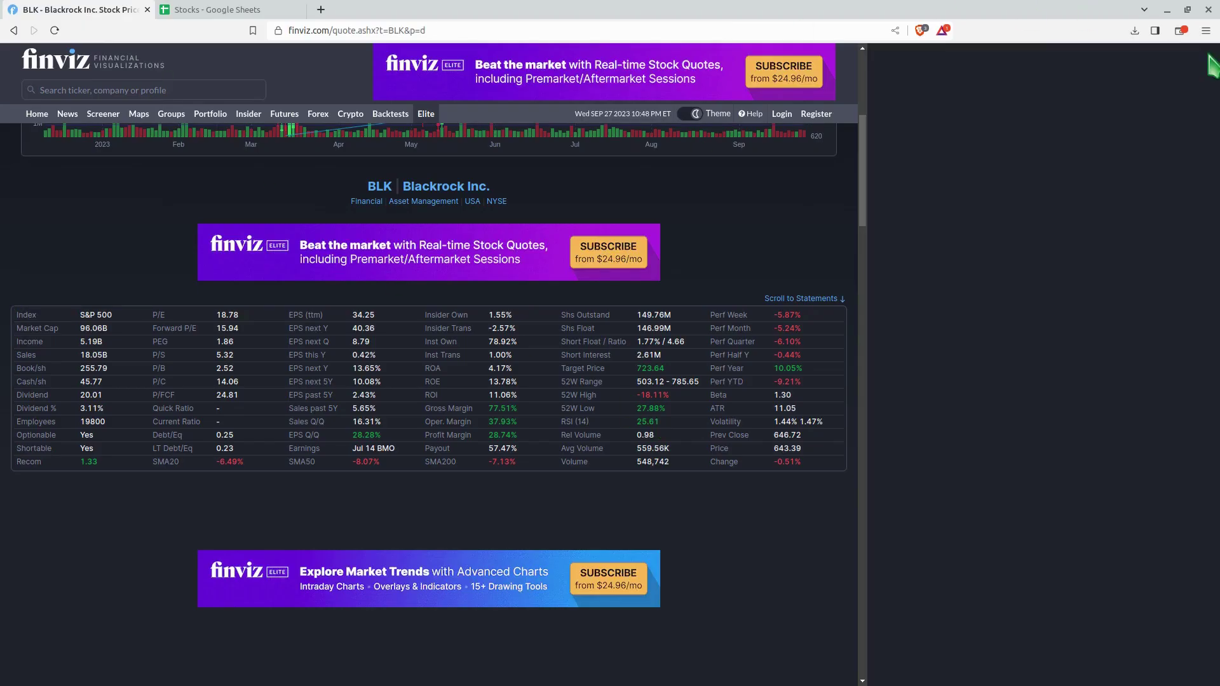
{"action": "left_click", "coordinate": [257, 9]}
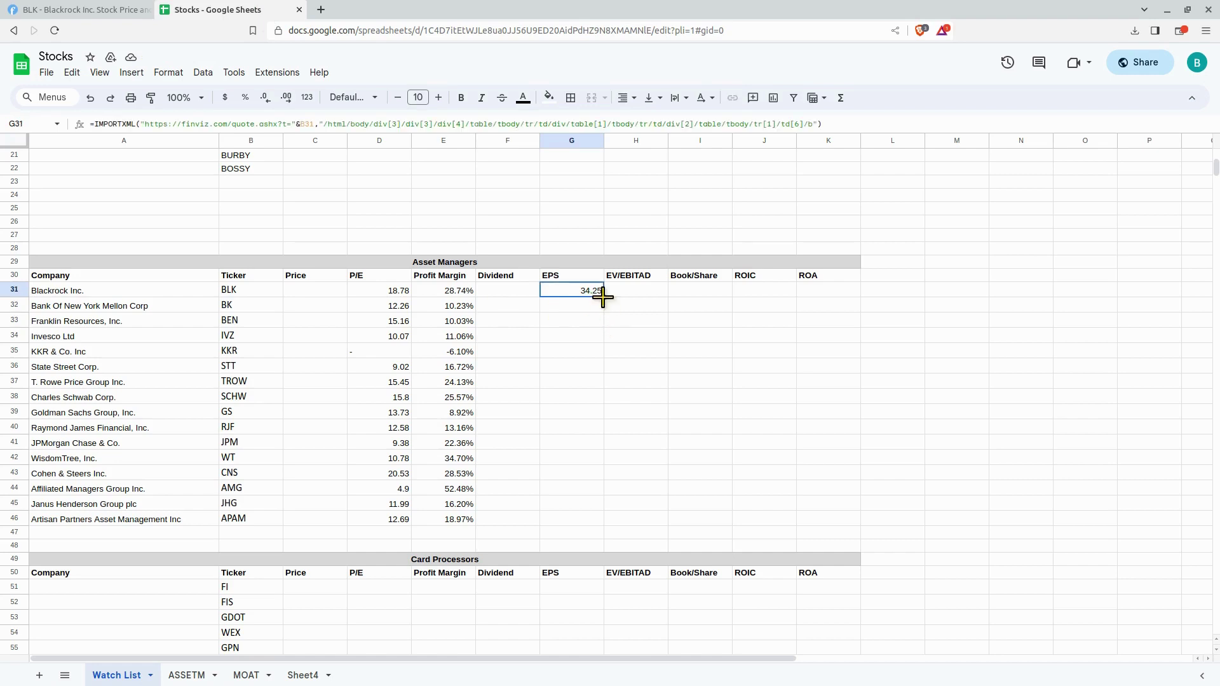
{"action": "left_click_drag", "start_coordinate": [602, 297], "coordinate": [601, 526]}
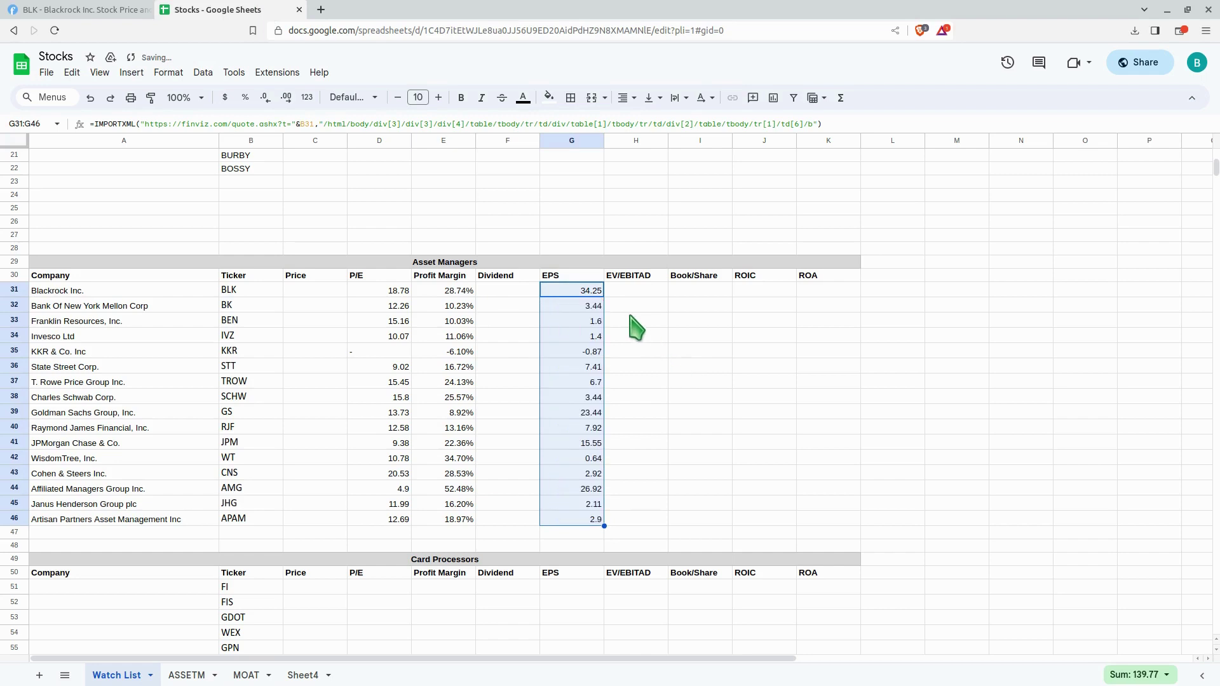
{"action": "left_click", "coordinate": [535, 309]}
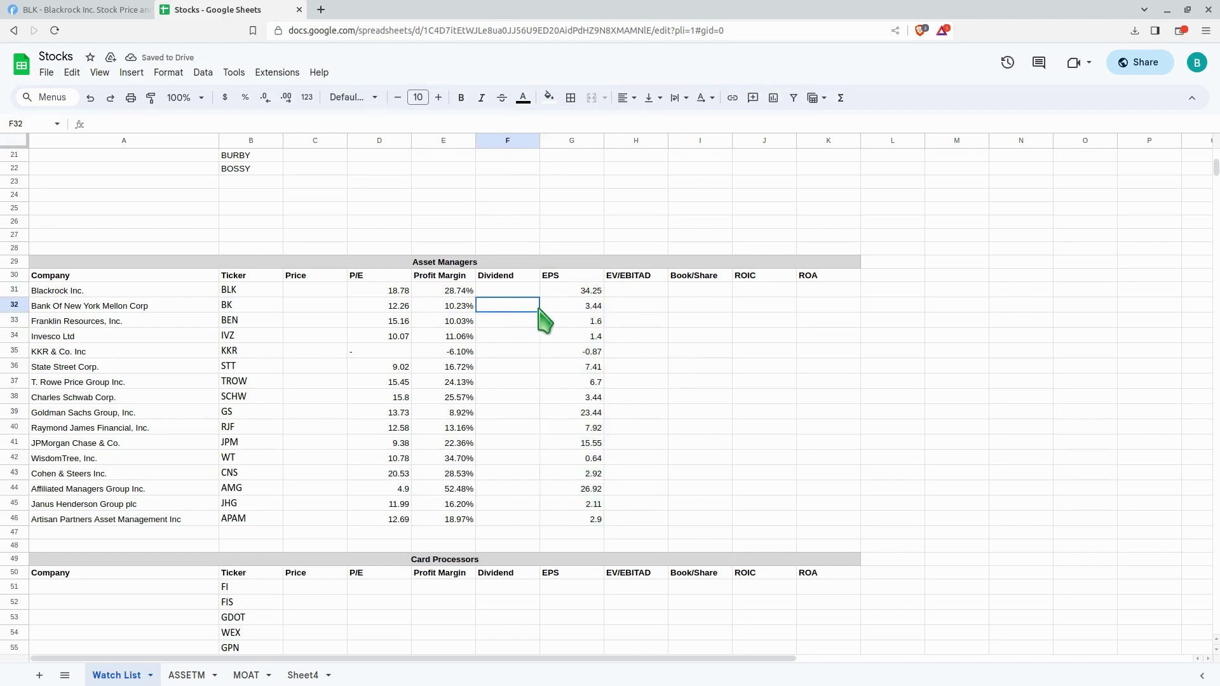
Look up Bank Of New York Mellon (BK) on Finviz and confirm its 3.44 EPS matches cell G32
{"action": "left_click", "coordinate": [45, 9]}
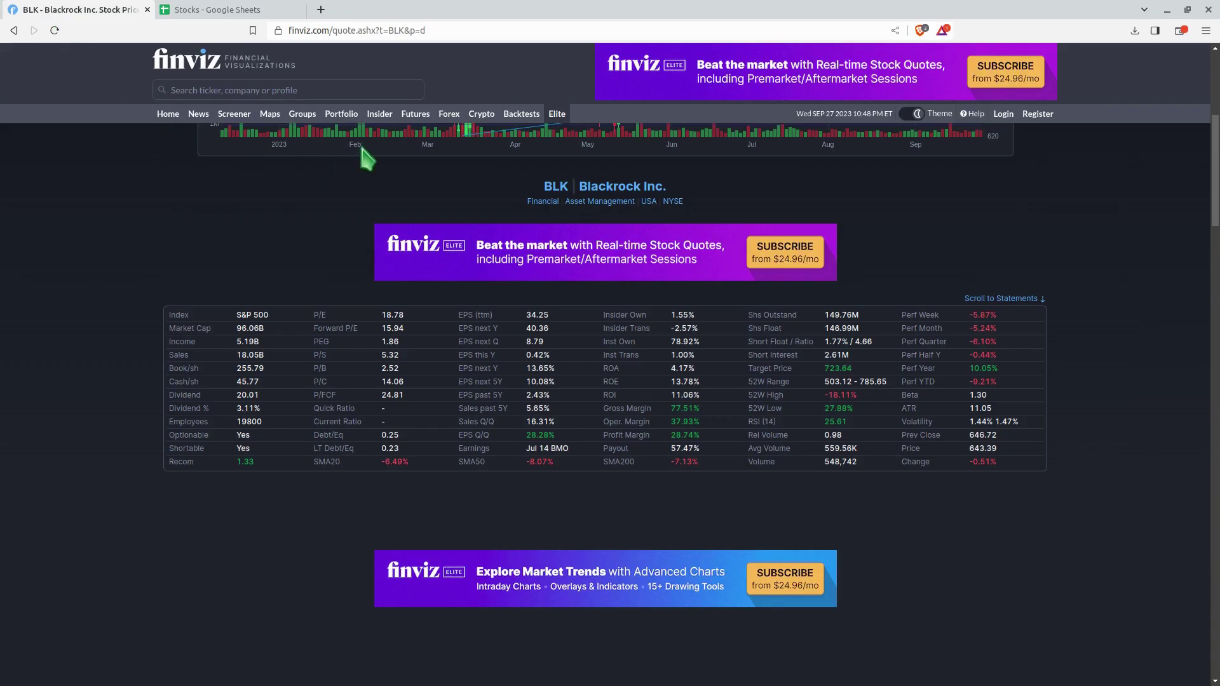
{"action": "left_click", "coordinate": [274, 86]}
{"action": "type", "text": "BK"}
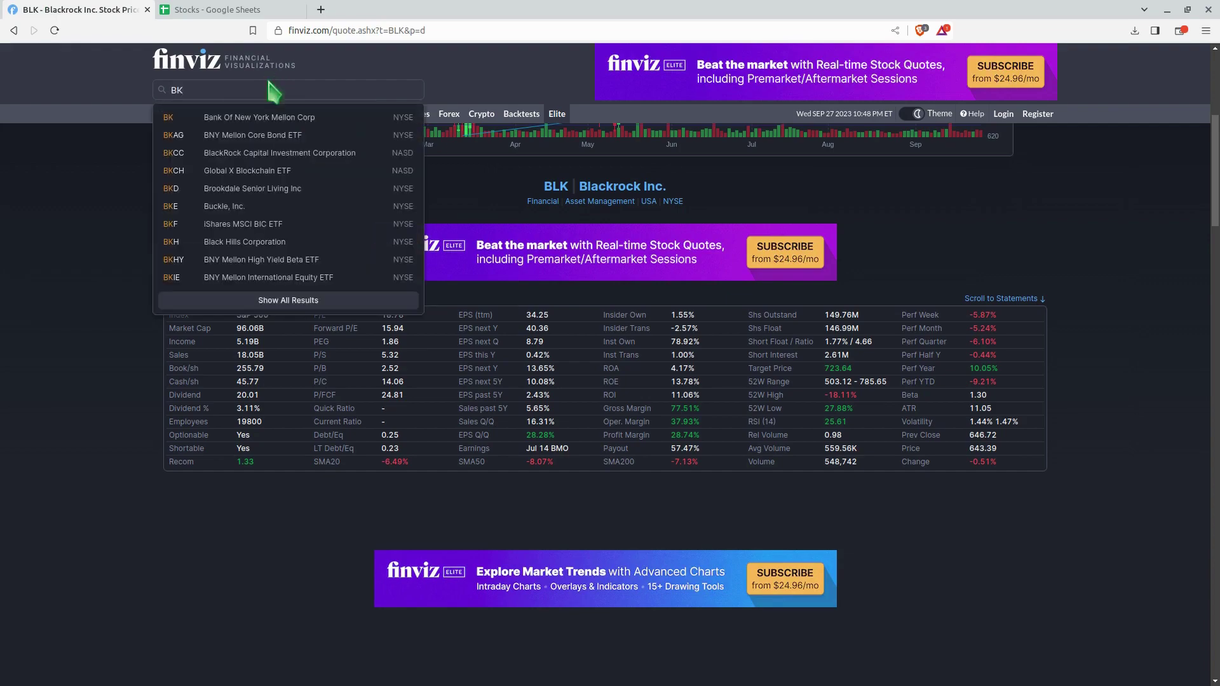
{"action": "left_click", "coordinate": [316, 117]}
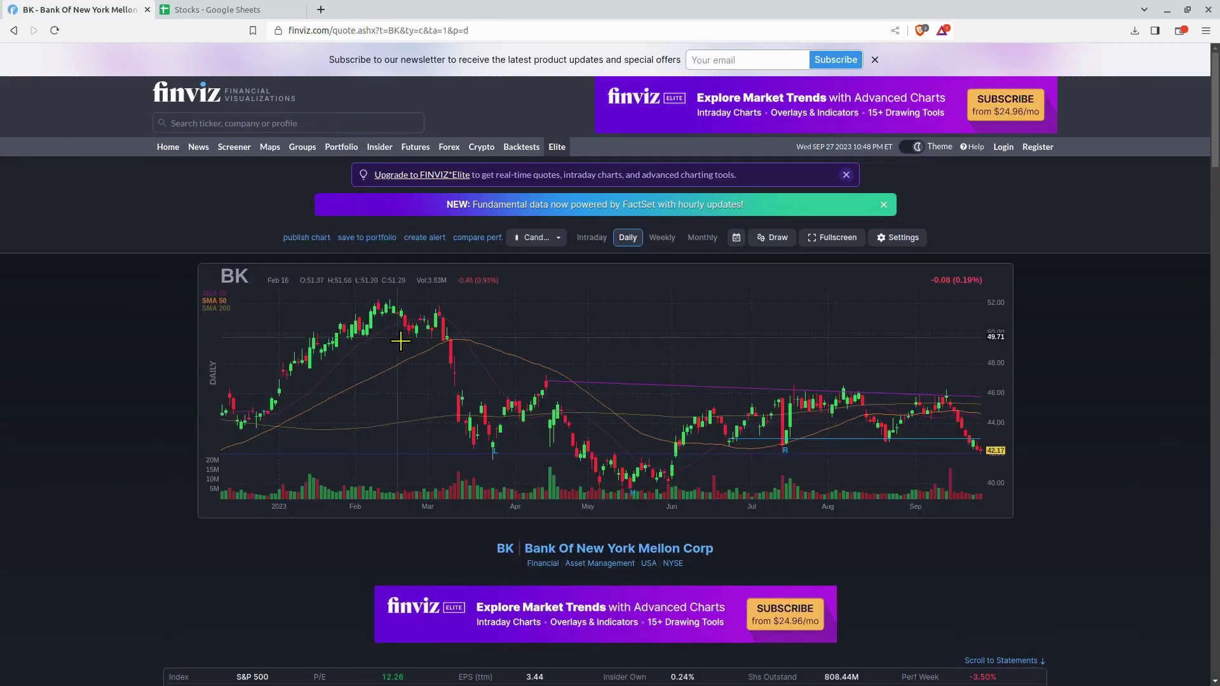
{"action": "scroll", "coordinate": [558, 493], "scroll_direction": "down", "scroll_amount": 8}
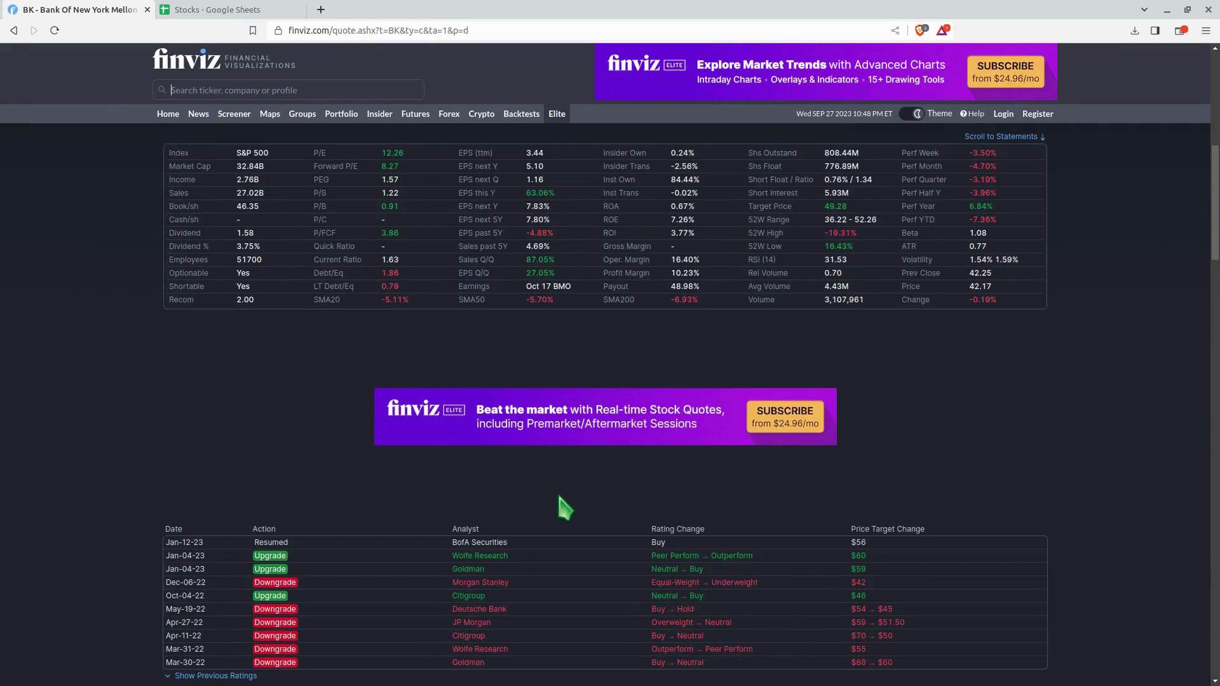
{"action": "scroll", "coordinate": [558, 493], "scroll_direction": "up", "scroll_amount": 4}
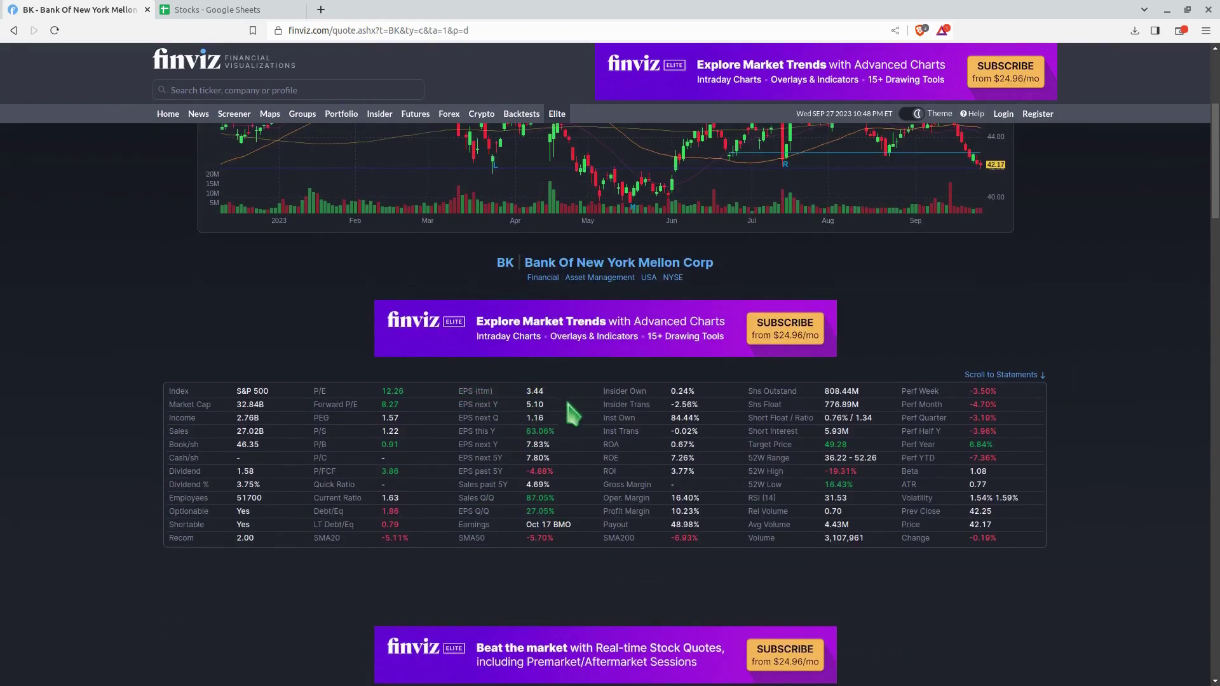
{"action": "left_click", "coordinate": [229, 10]}
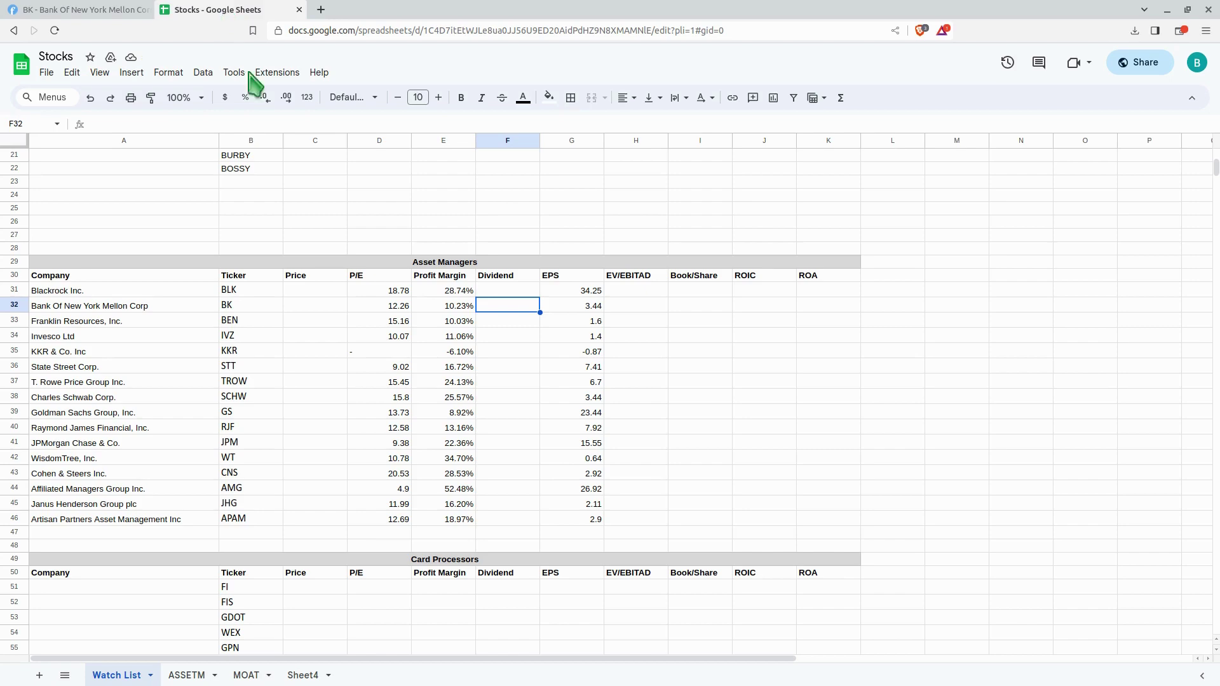
{"action": "left_click", "coordinate": [578, 305]}
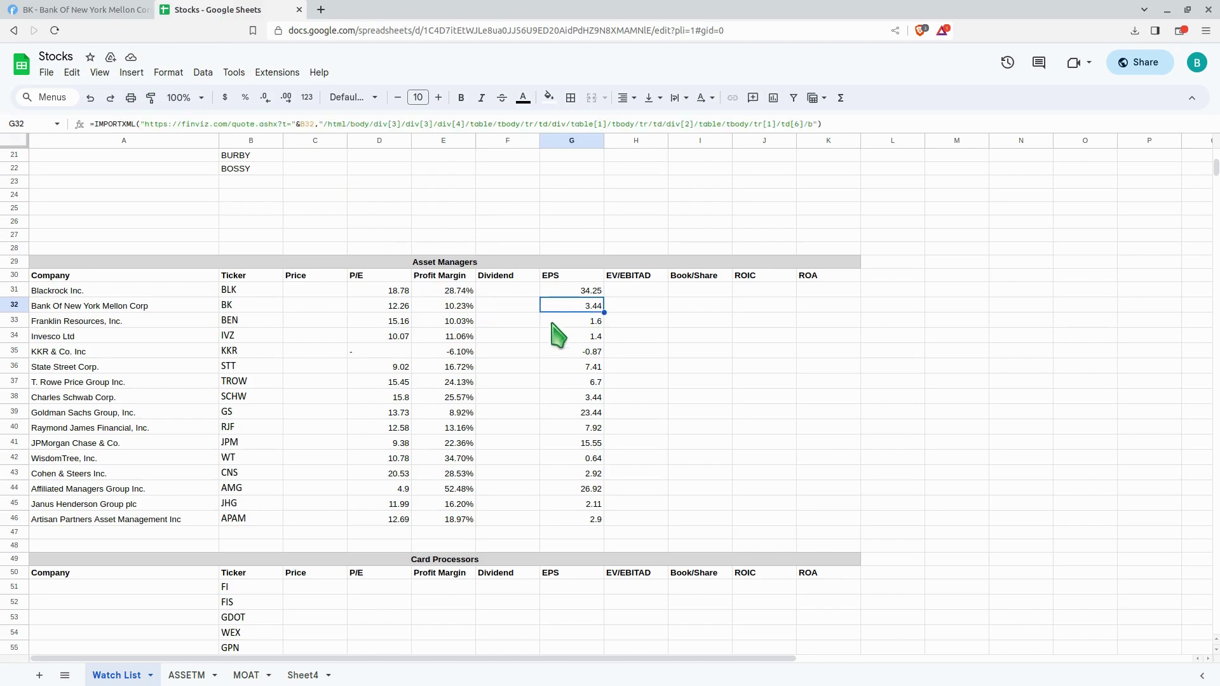
Look up Franklin Resources (BEN) on Finviz and confirm its 1.60 EPS matches the sheet's 1.6
{"action": "left_click", "coordinate": [508, 320]}
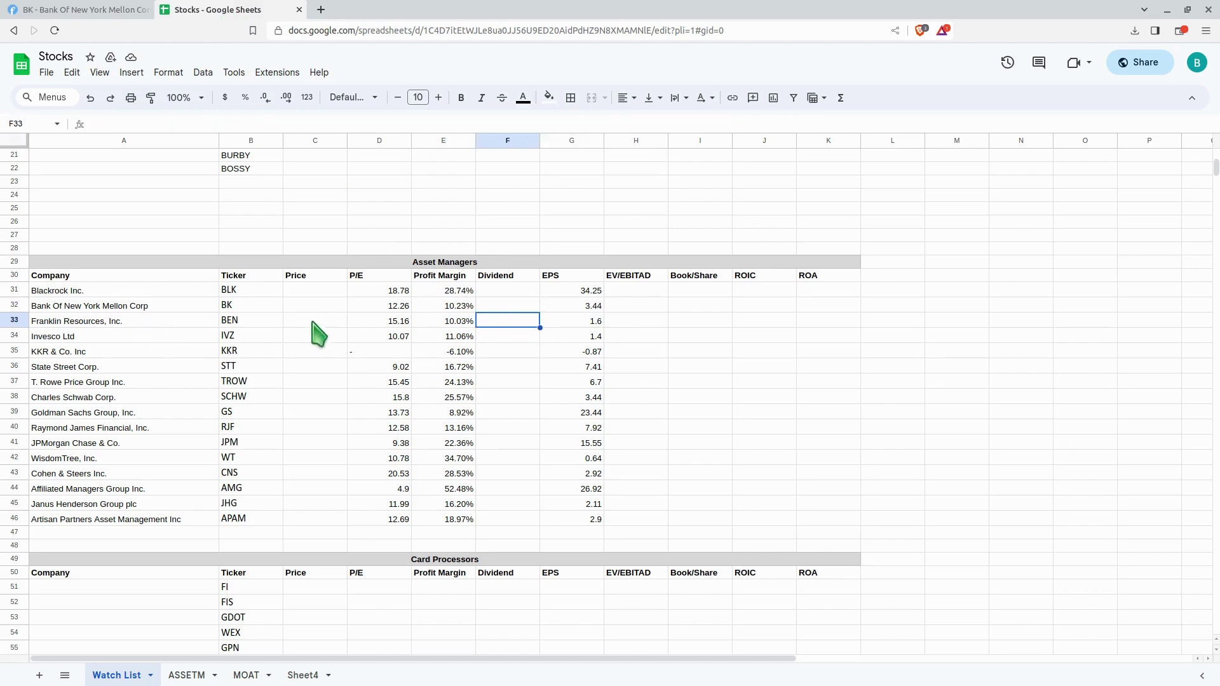
{"action": "left_click", "coordinate": [73, 12]}
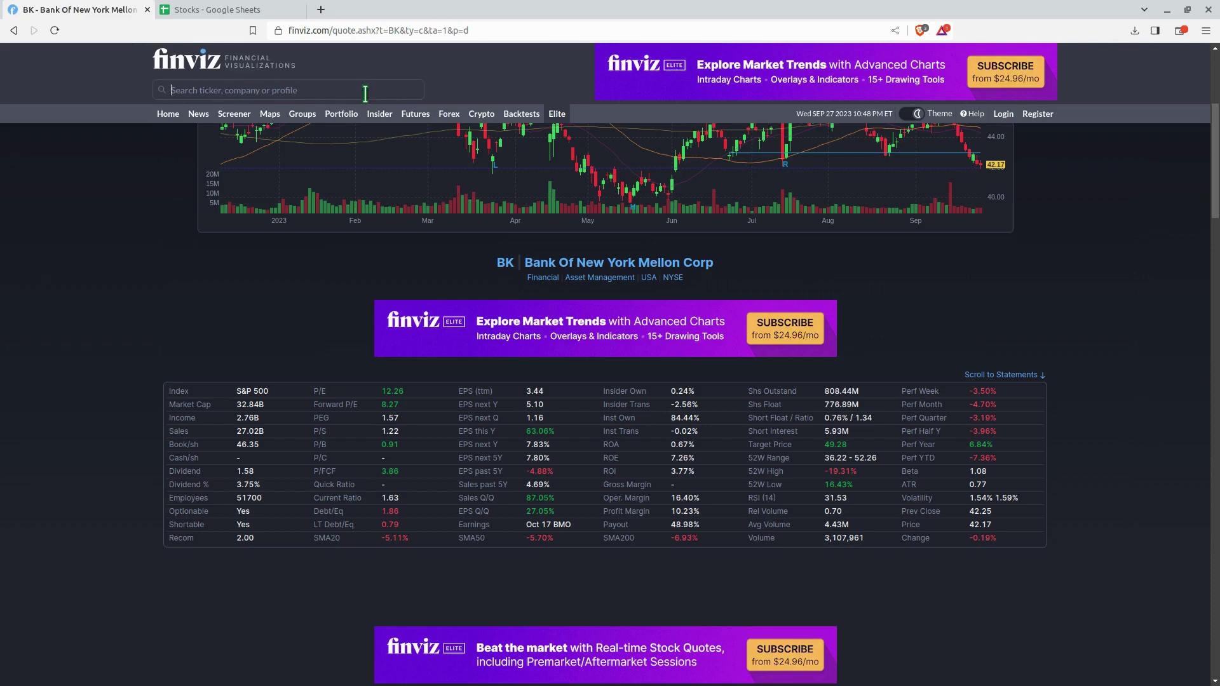
{"action": "type", "text": "BEN"}
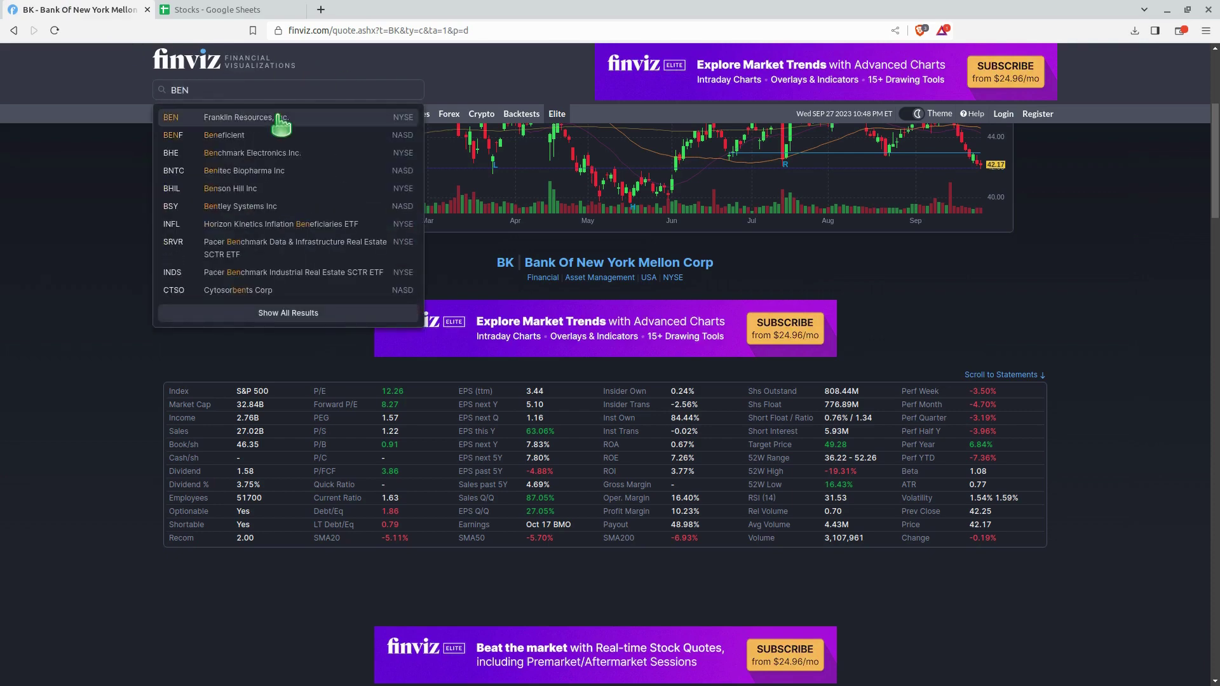
{"action": "left_click", "coordinate": [279, 118]}
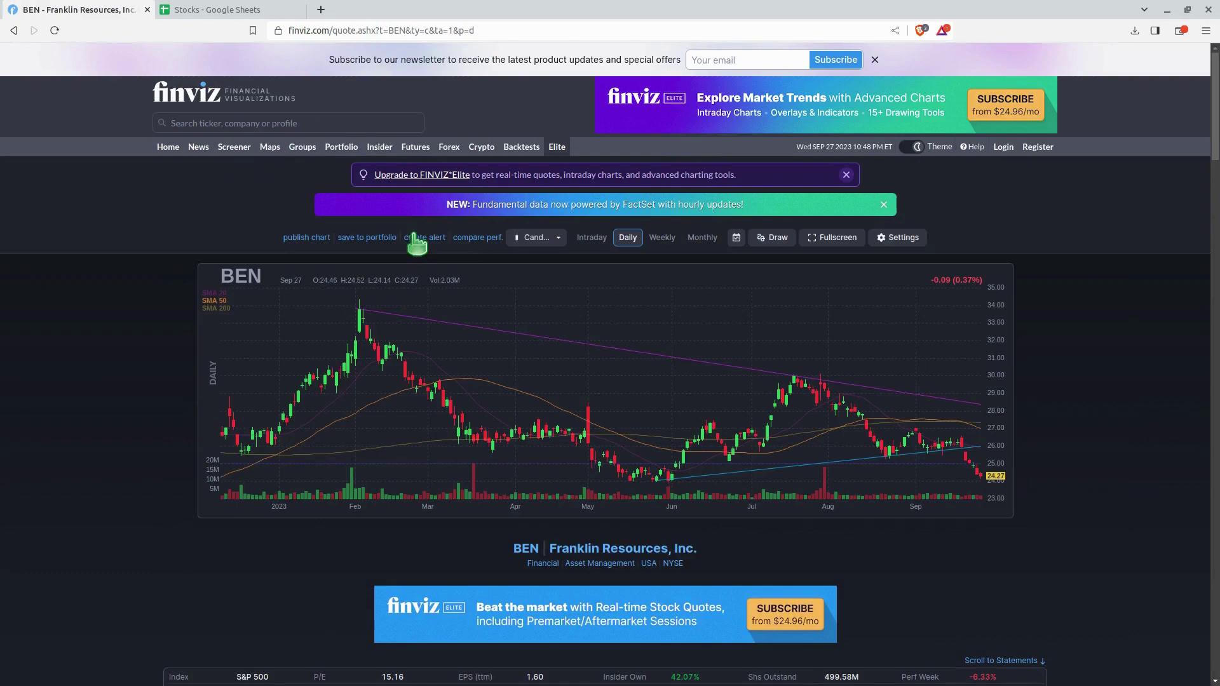
{"action": "scroll", "coordinate": [416, 244], "scroll_direction": "down", "scroll_amount": 8}
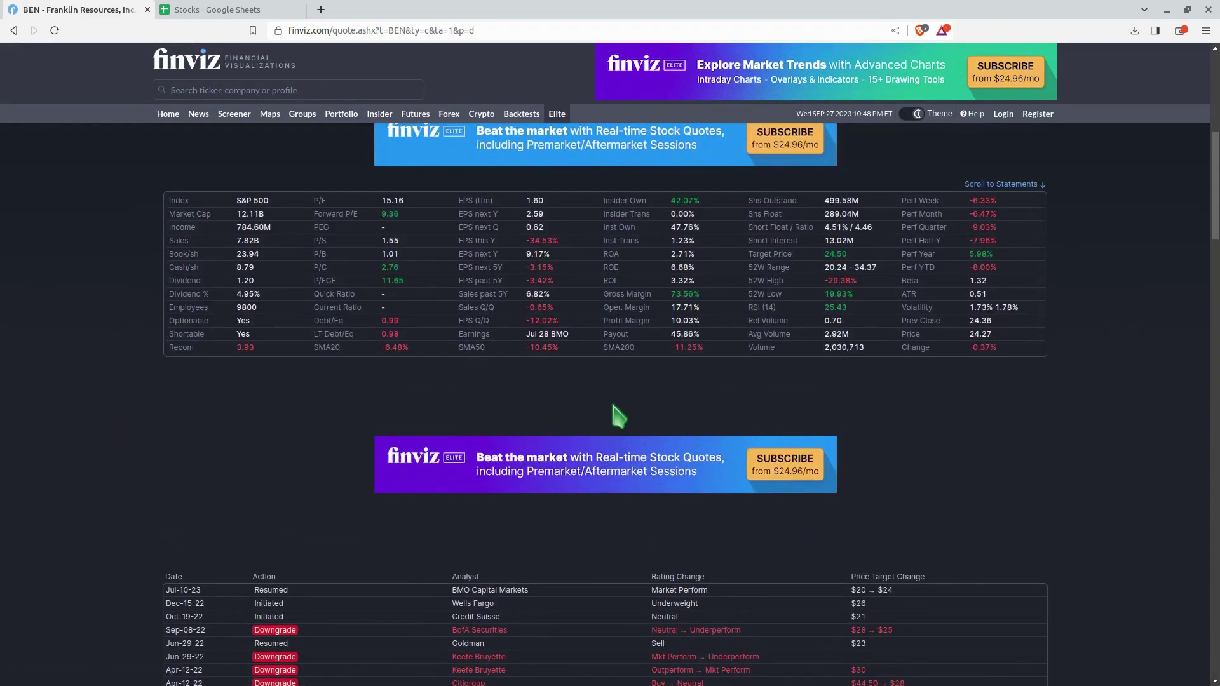
{"action": "scroll", "coordinate": [616, 416], "scroll_direction": "up", "scroll_amount": 3}
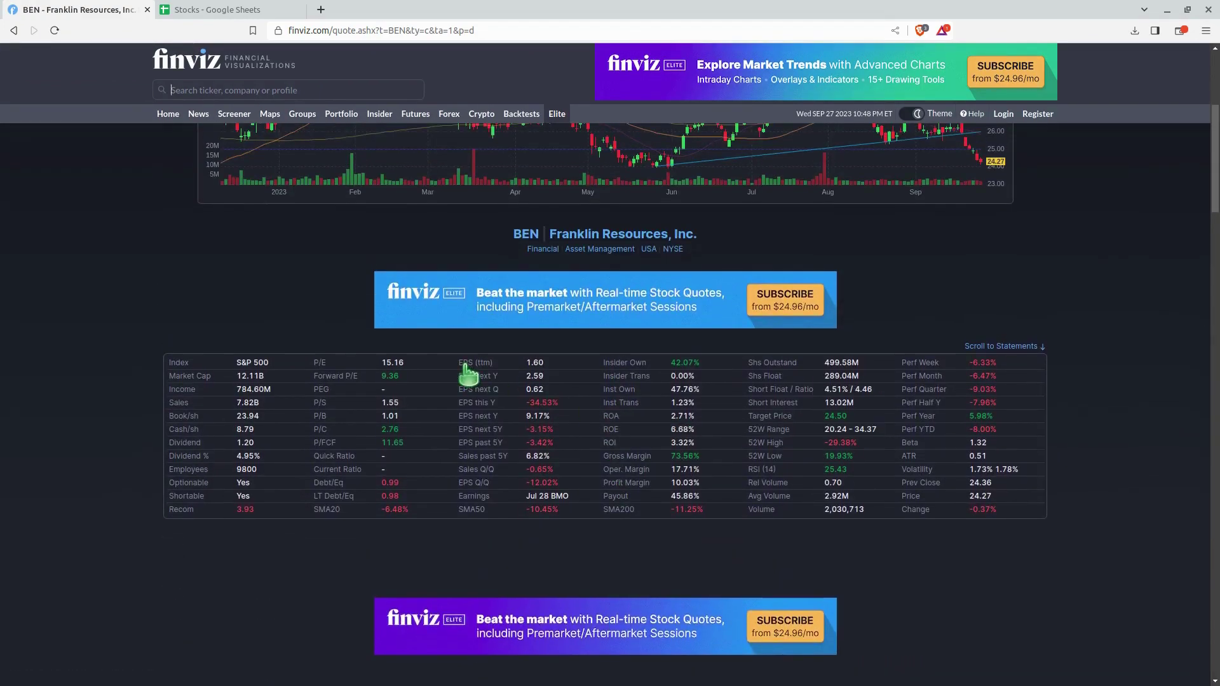
{"action": "left_click", "coordinate": [260, 10]}
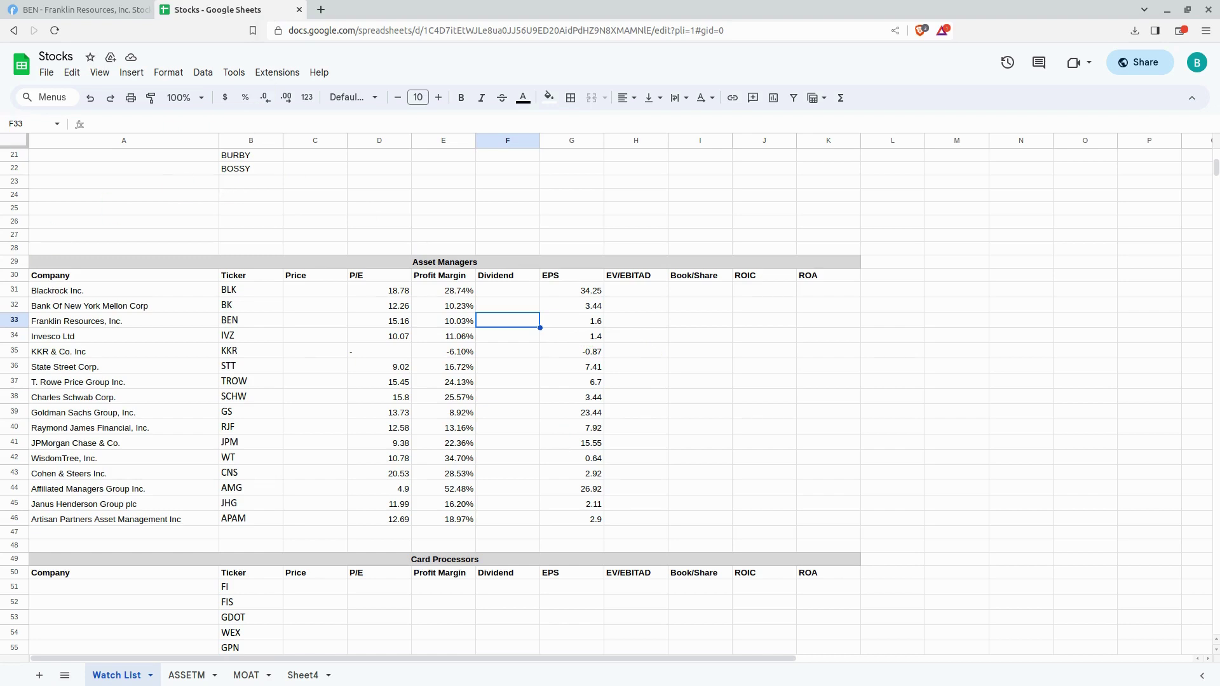
{"action": "left_click", "coordinate": [652, 341]}
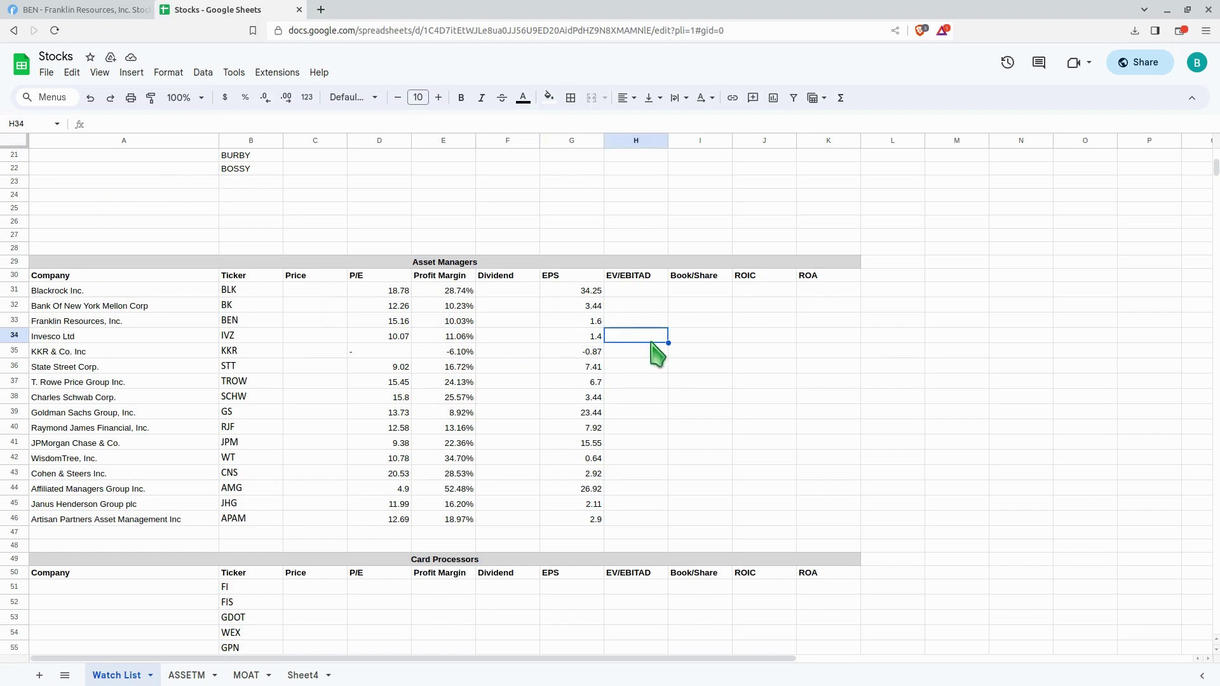
{"action": "left_click", "coordinate": [81, 10]}
{"action": "left_click", "coordinate": [242, 10]}
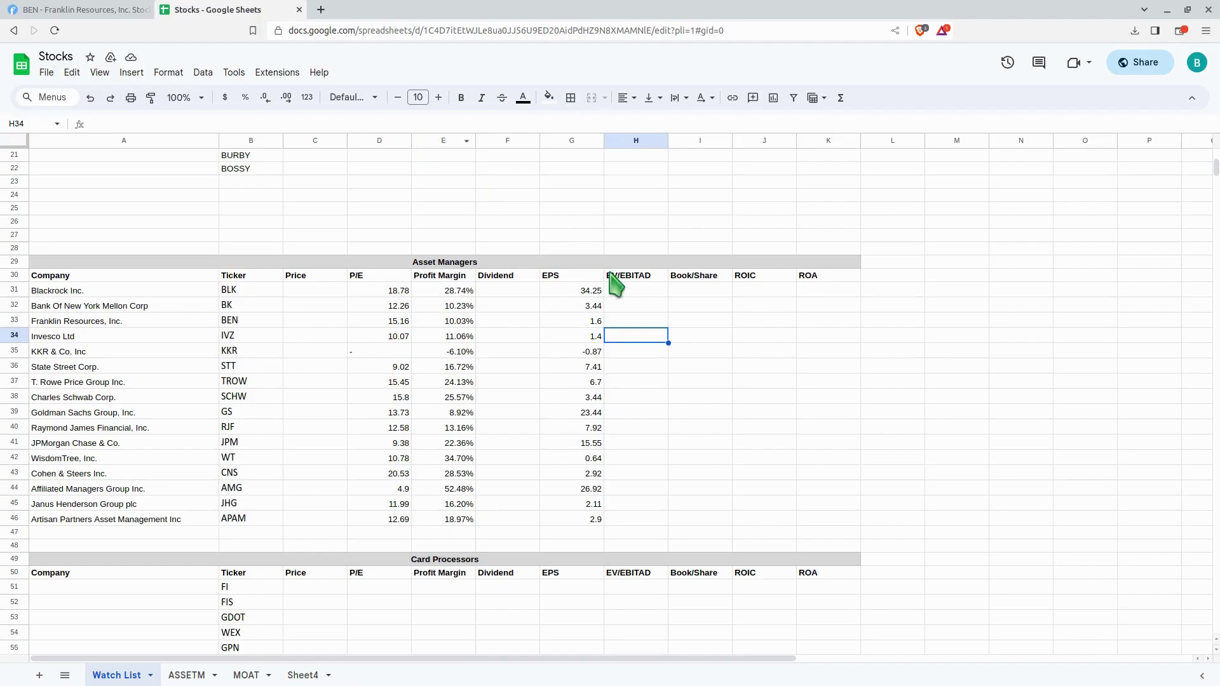